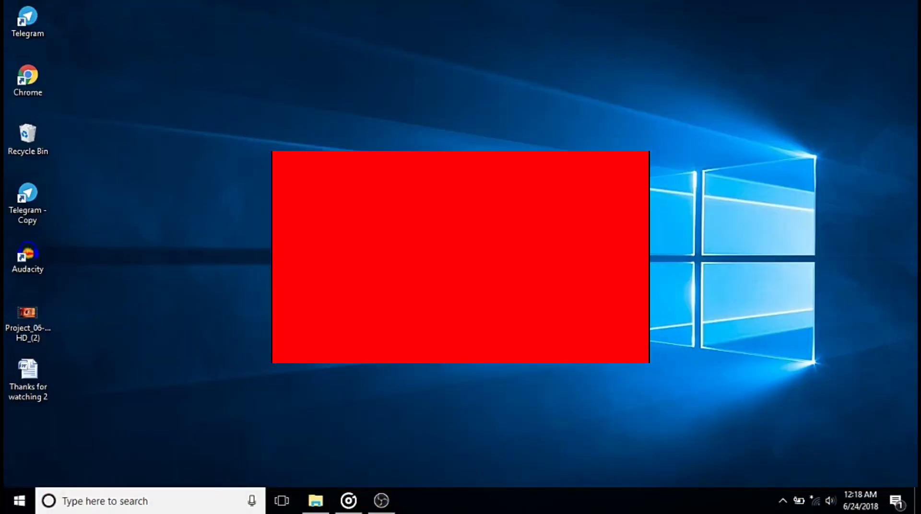
Set the batman-wallpapers image in Downloads as the desktop background, then minimize Explorer
click(375, 235)
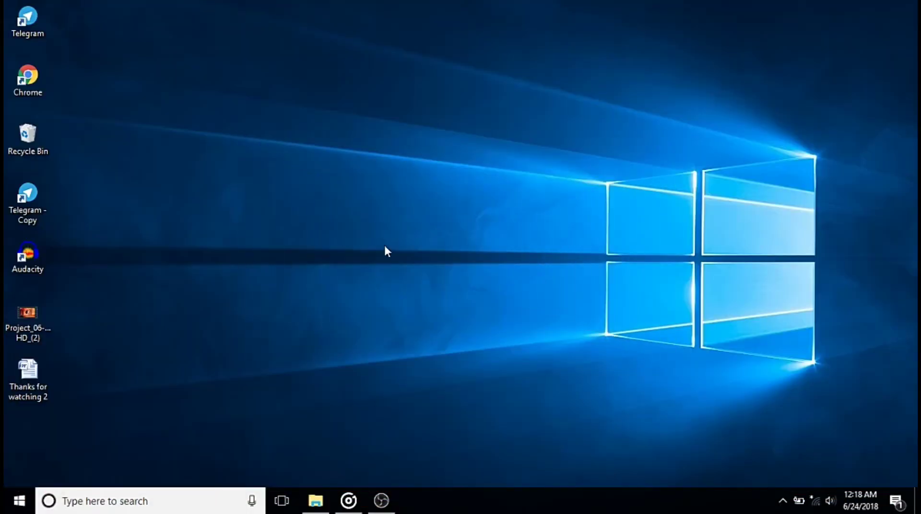
click(319, 502)
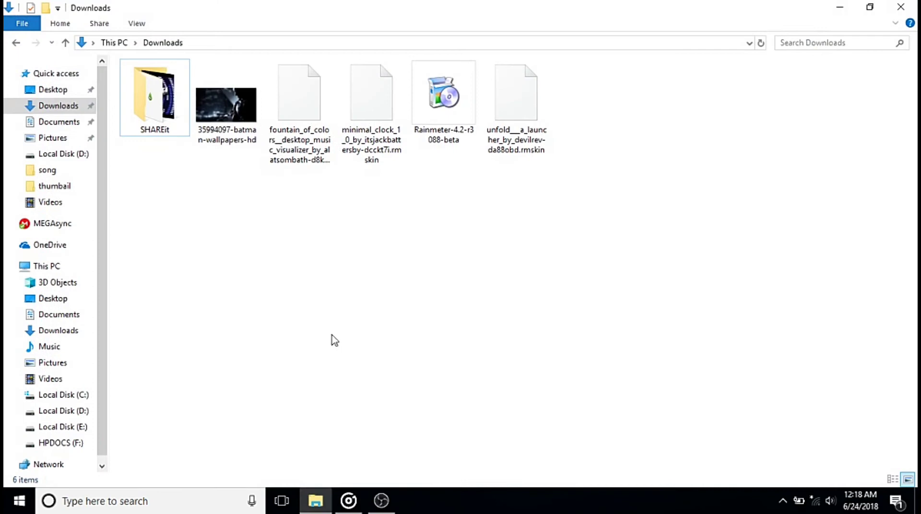
right_click(225, 221)
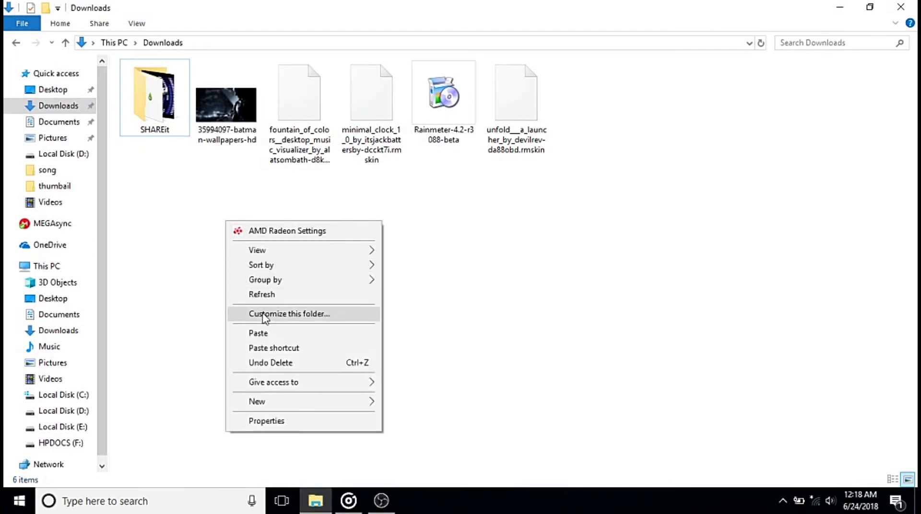
click(261, 295)
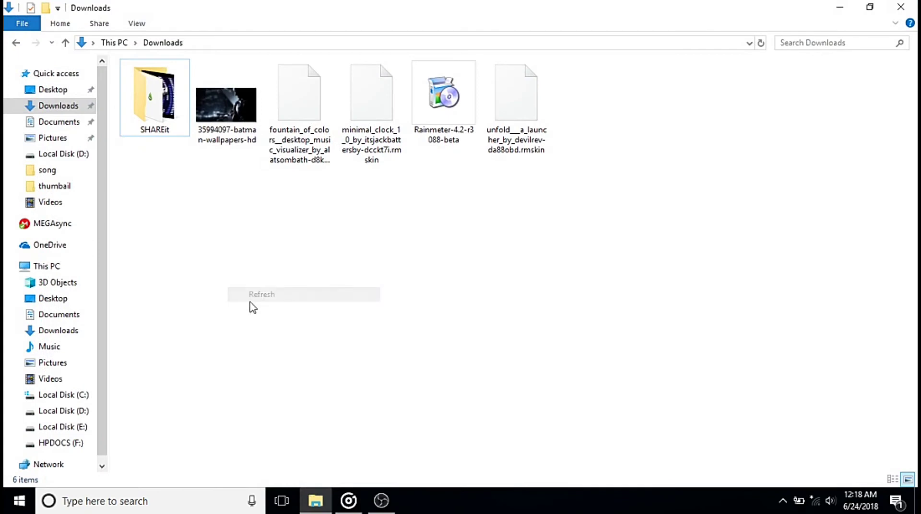
right_click(232, 108)
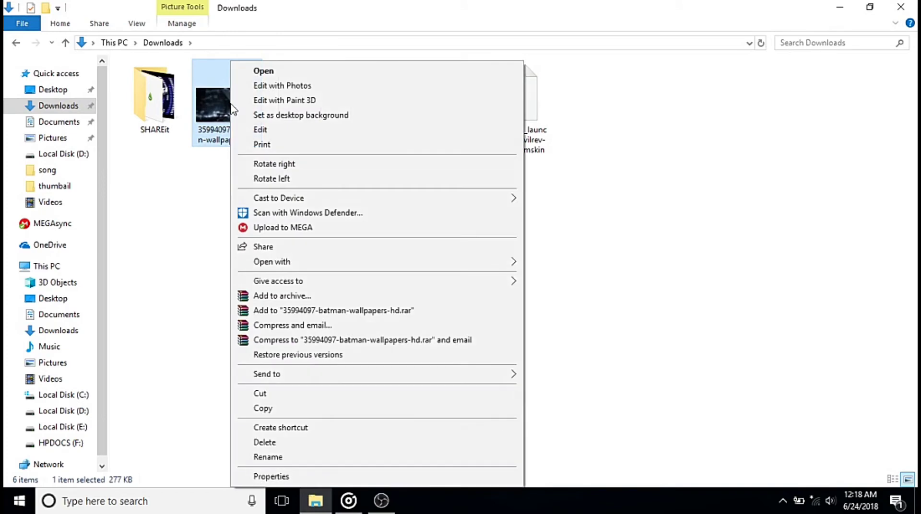
click(269, 116)
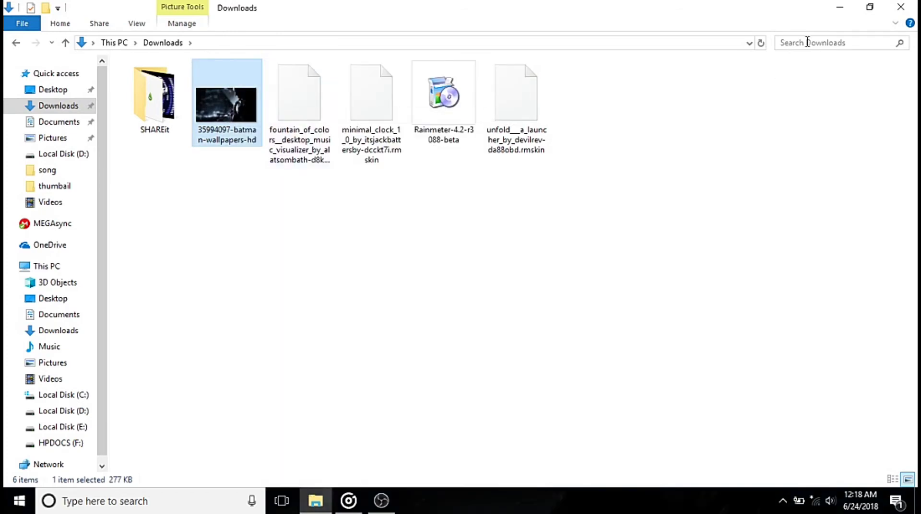
click(842, 8)
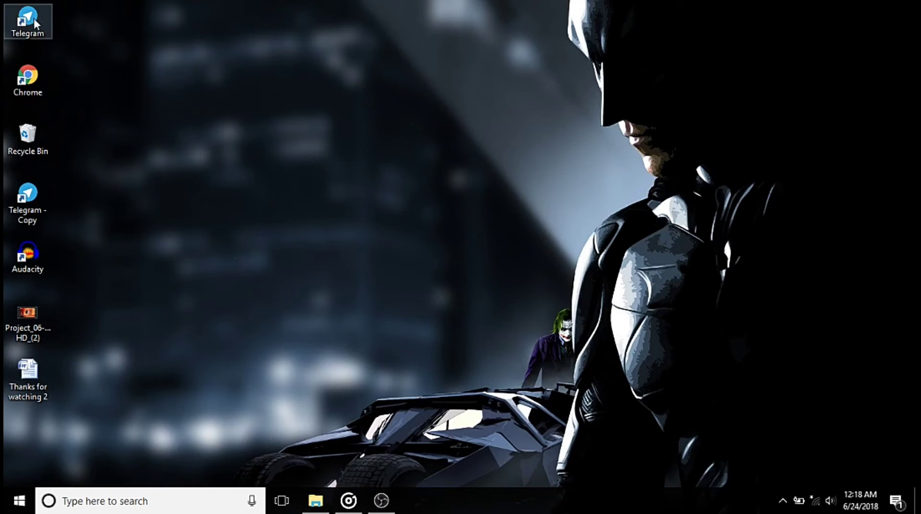
Switch desktop icons to Medium size and turn off Auto arrange icons
right_click(262, 122)
mouse_move(293, 149)
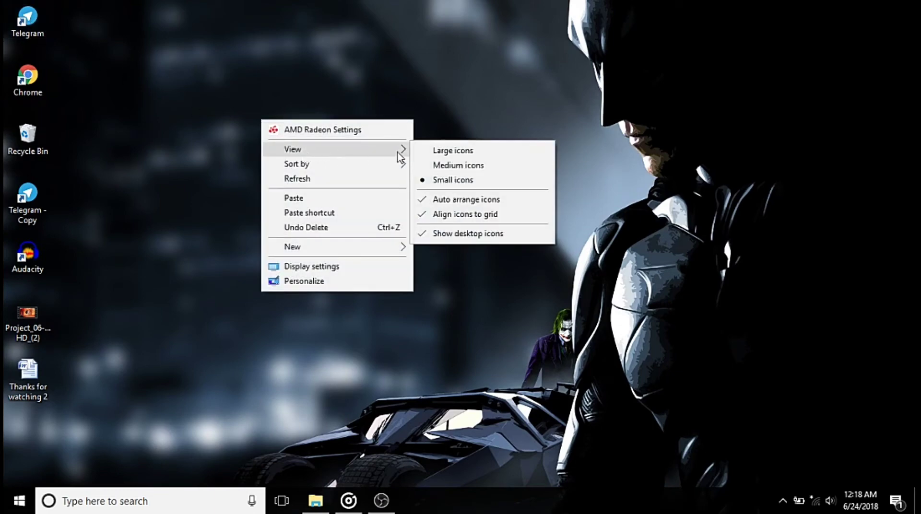
click(448, 165)
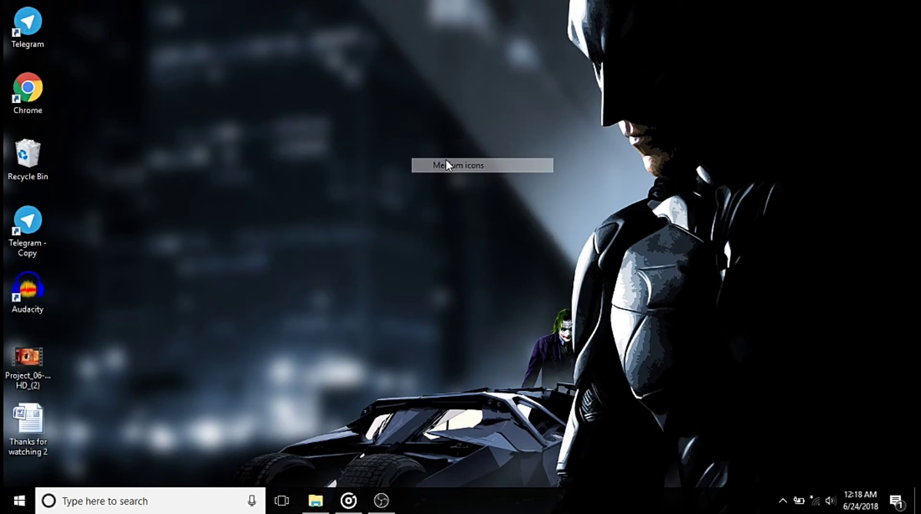
right_click(255, 96)
mouse_move(285, 120)
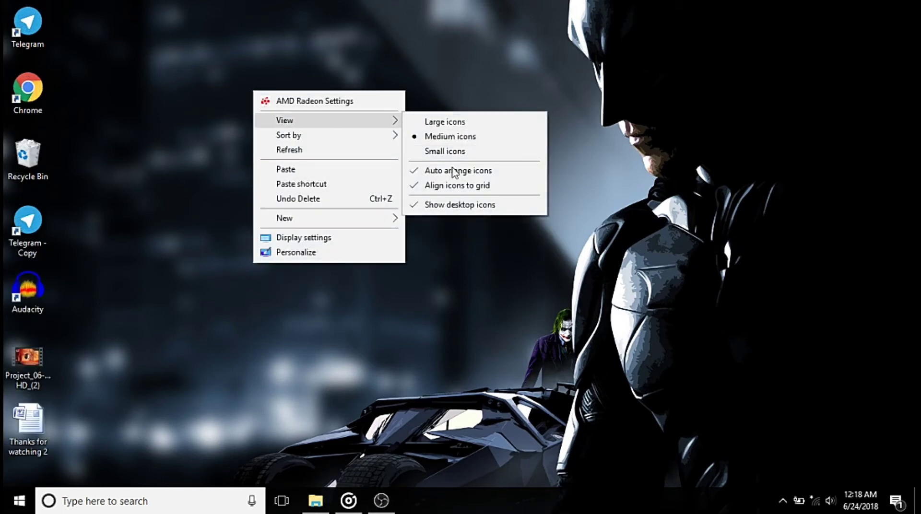
click(451, 171)
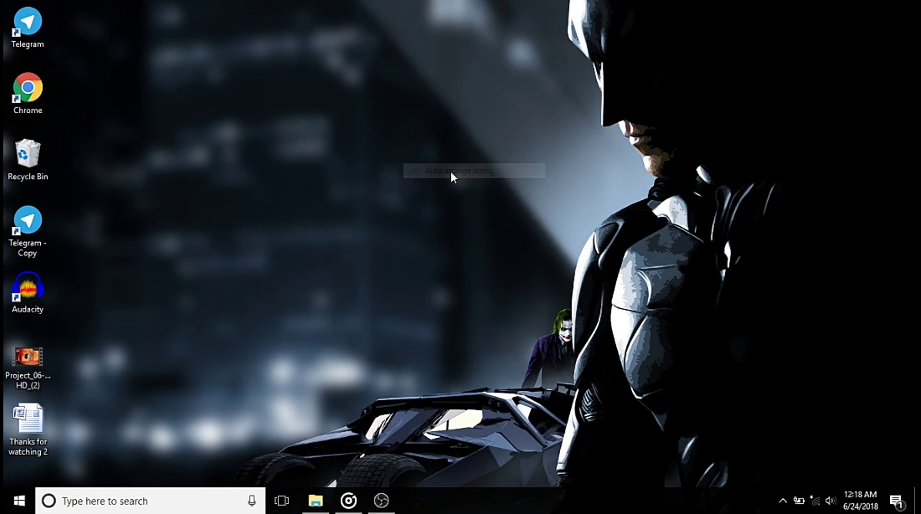
Move Telegram, Chrome, Recycle Bin, Audacity, Project video and other icons into the right-hand column, then refresh
drag(27, 22, 862, 37)
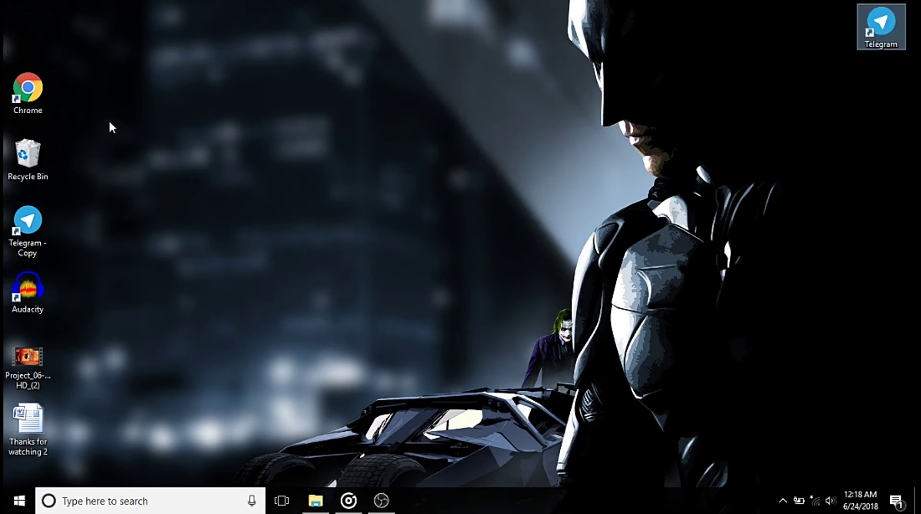
drag(28, 88, 885, 96)
drag(28, 153, 881, 158)
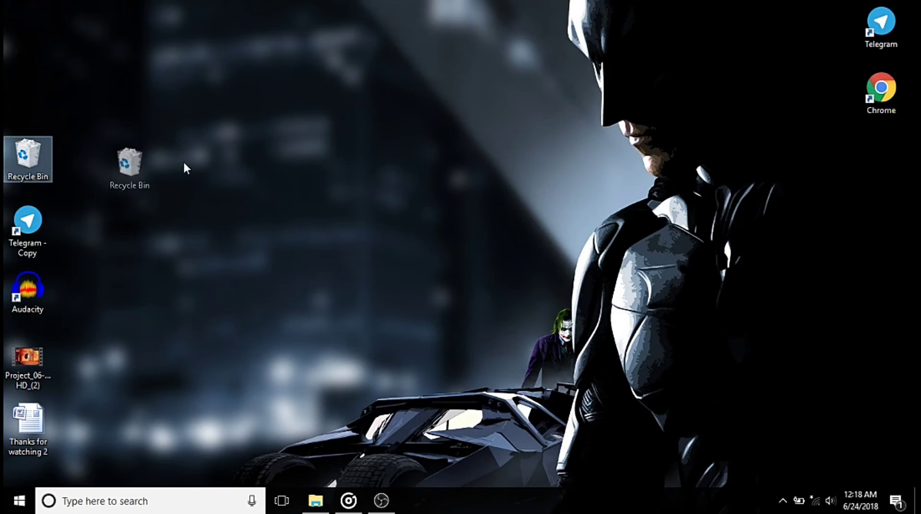
drag(27, 225, 875, 217)
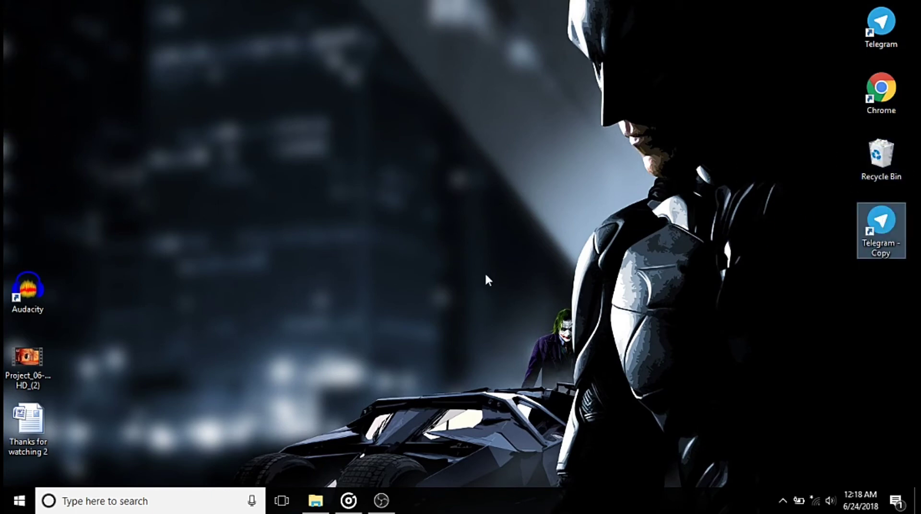
drag(28, 287, 883, 294)
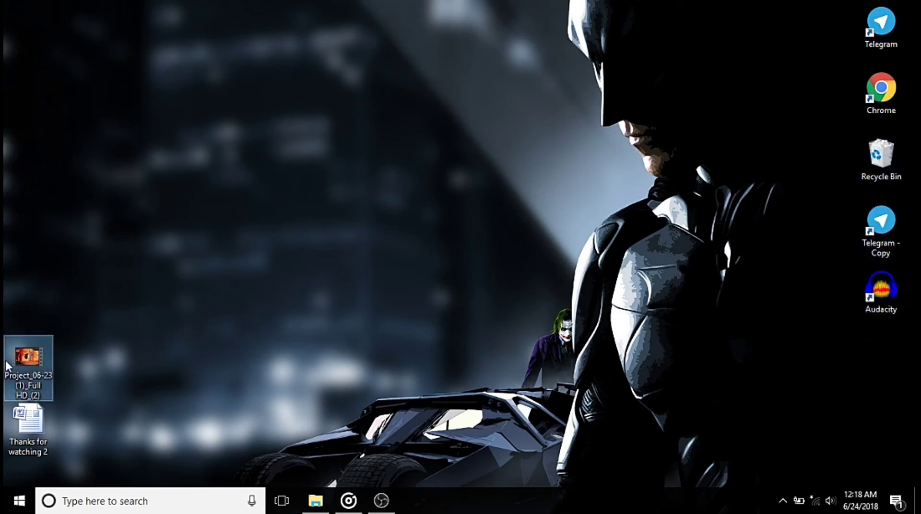
drag(27, 359, 832, 360)
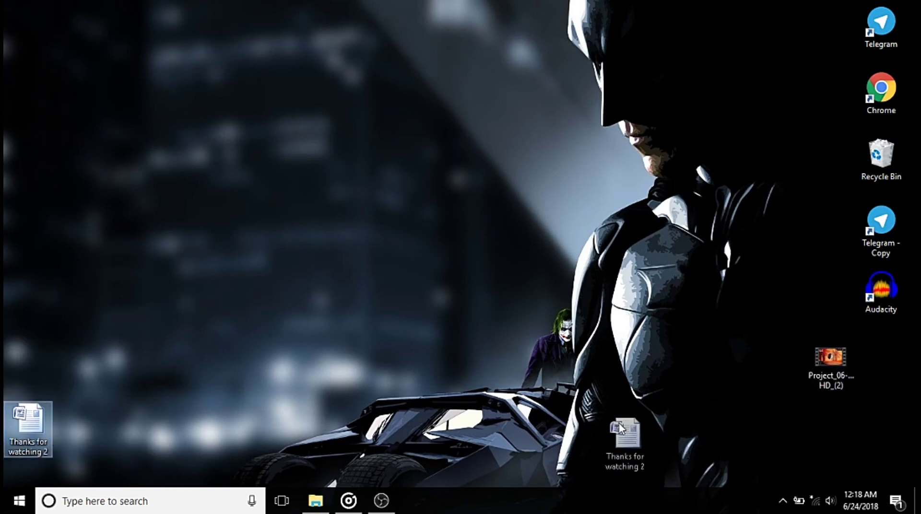
drag(19, 410, 878, 422)
drag(831, 364, 882, 365)
right_click(289, 177)
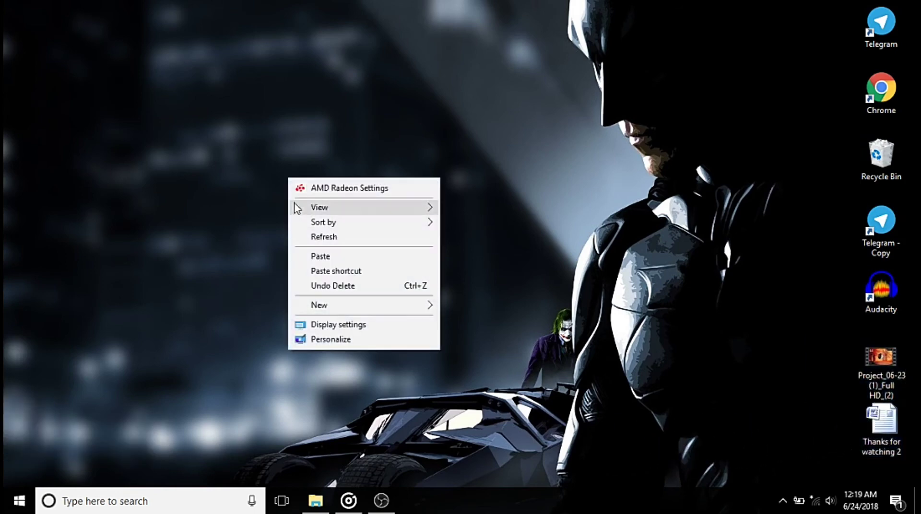
click(301, 236)
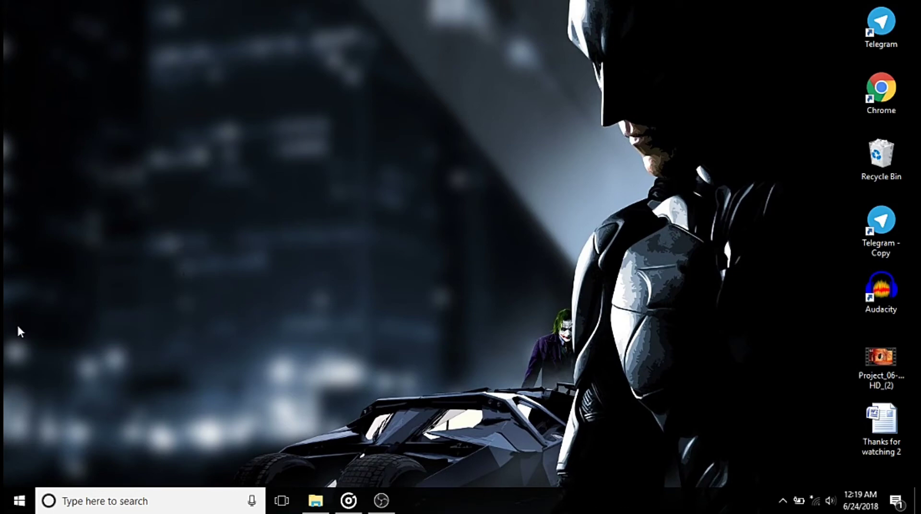
Install Rainmeter-4.2-r3088-beta in English as a Standard installation, finishing with Run Rainmeter checked
click(315, 501)
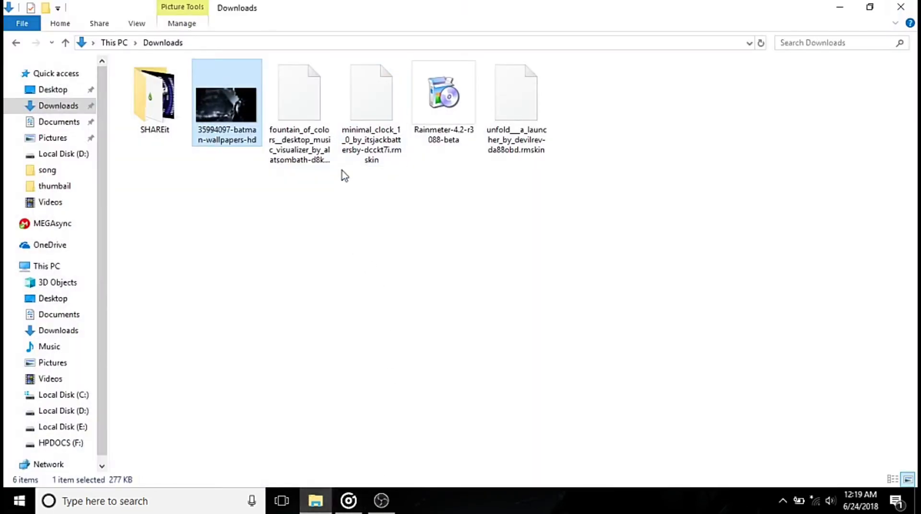
click(441, 105)
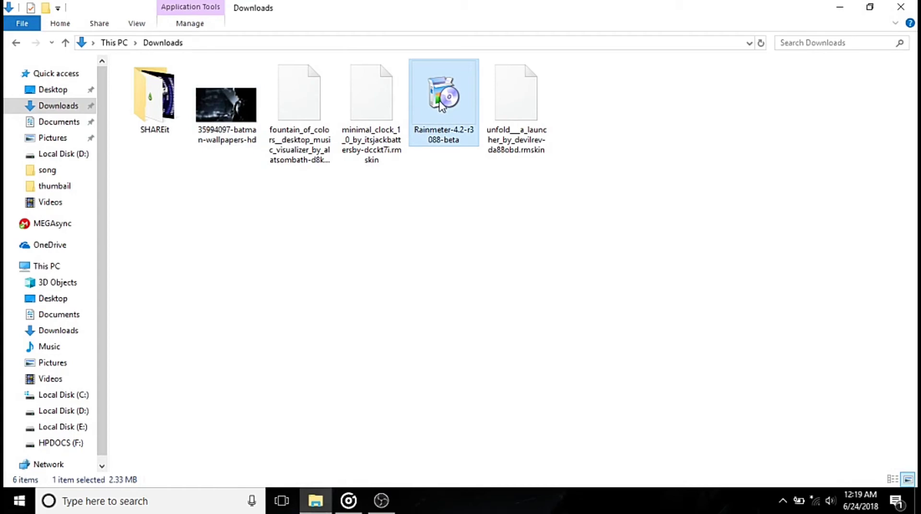
double_click(441, 105)
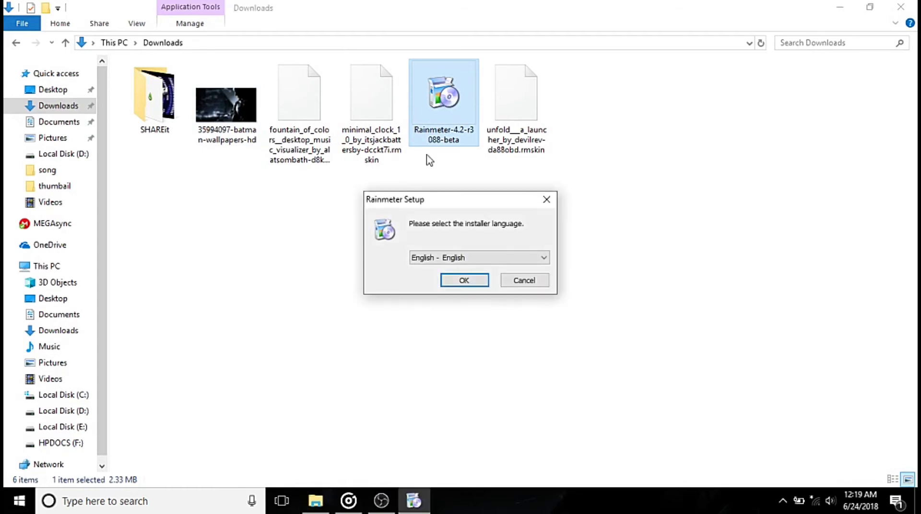
click(463, 281)
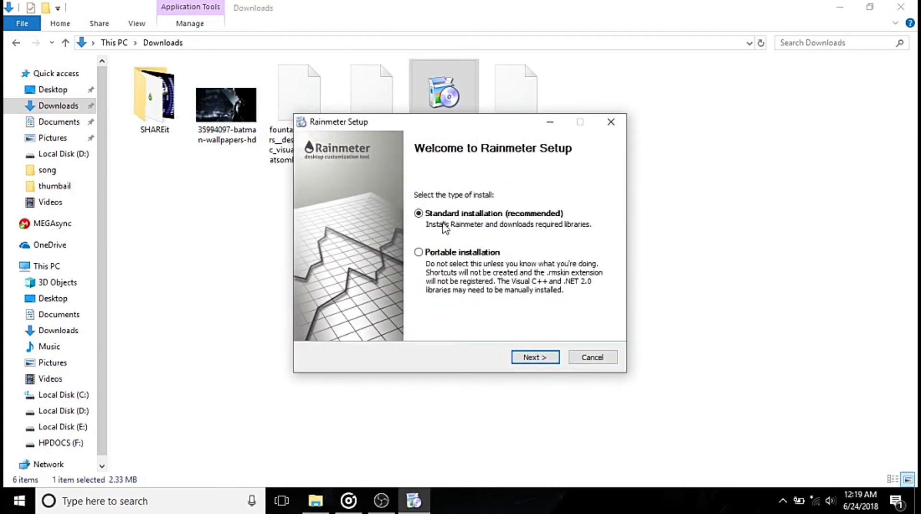
click(535, 358)
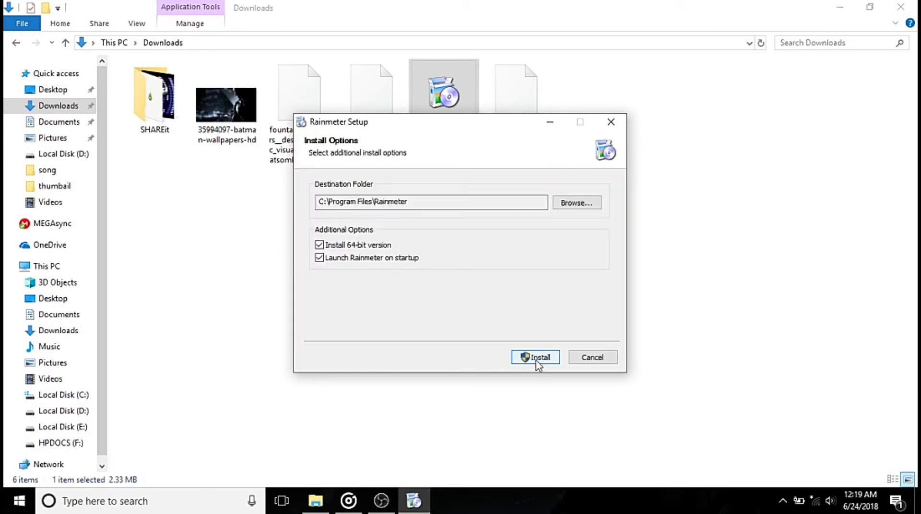
click(537, 360)
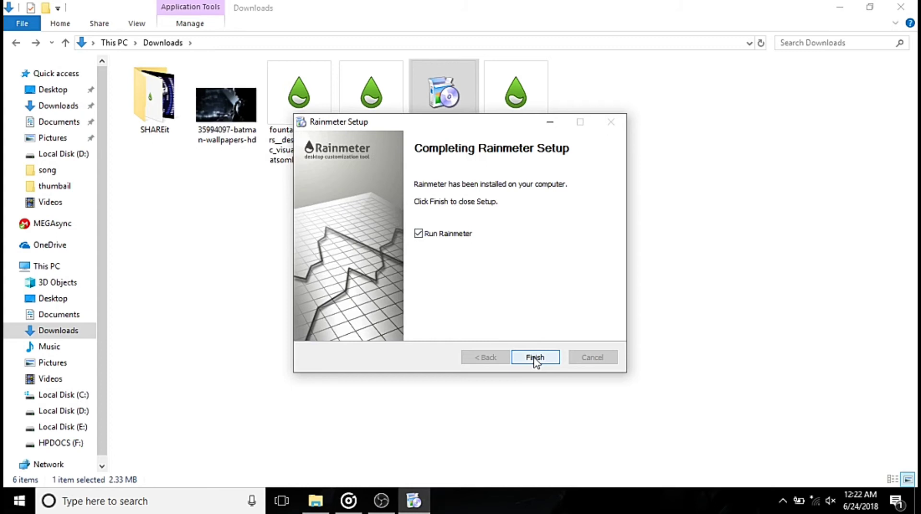
click(536, 360)
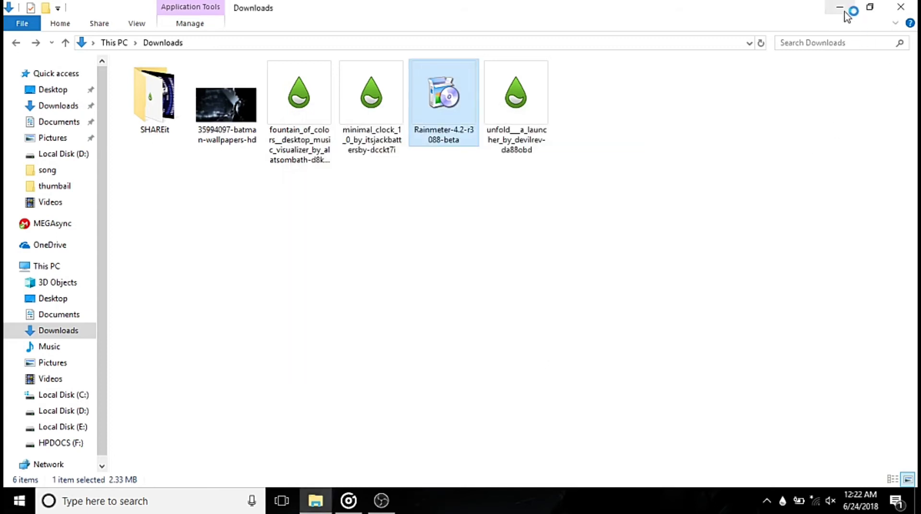
Unload the illustro Welcome, Disks, System and Clock skins from the desktop
click(838, 6)
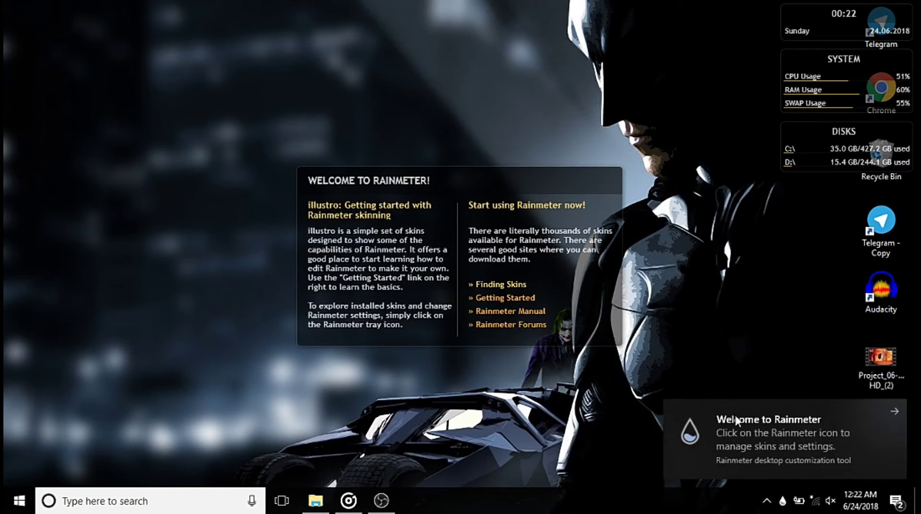
right_click(575, 173)
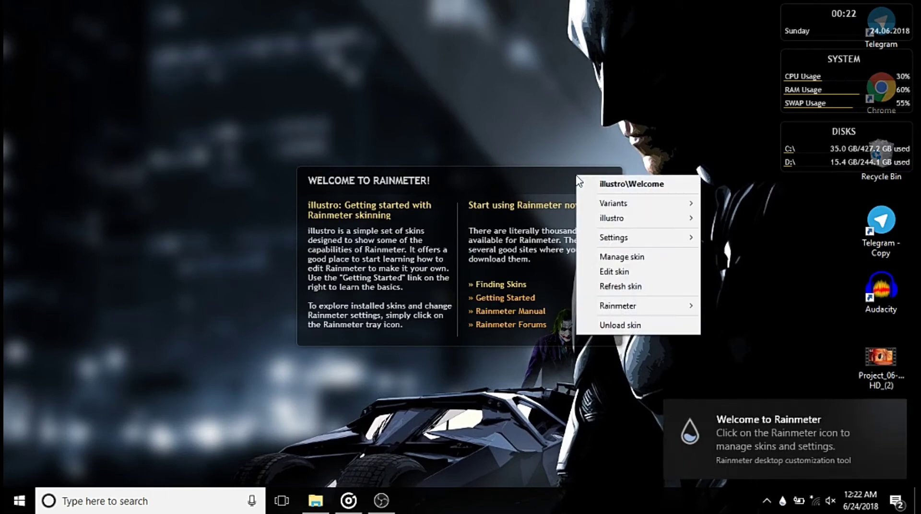
click(636, 326)
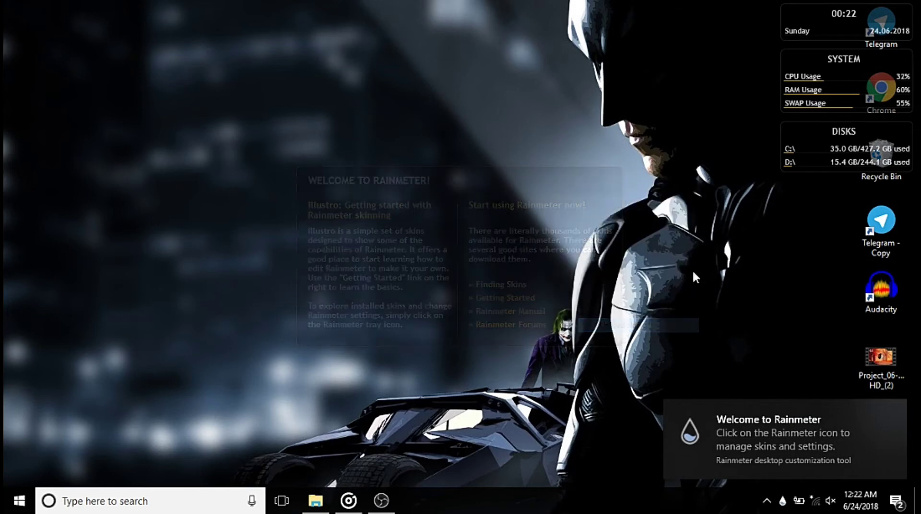
right_click(810, 133)
click(837, 286)
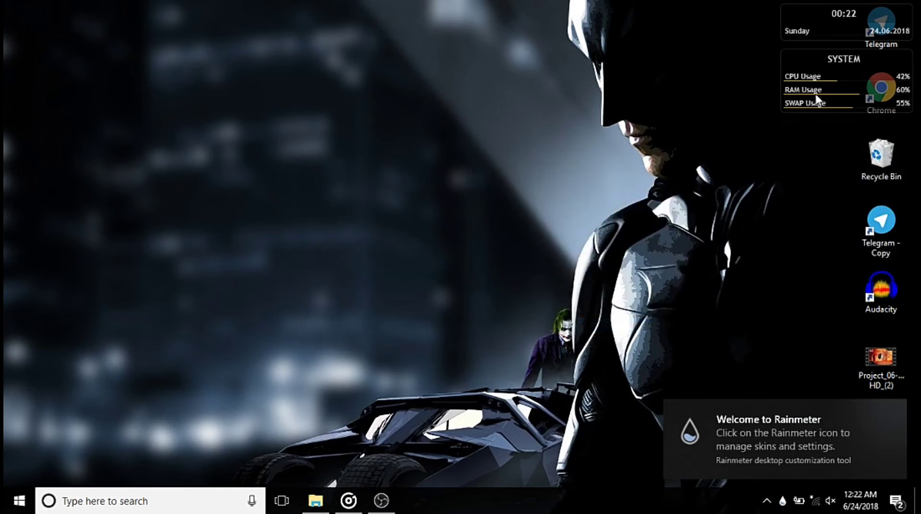
right_click(801, 92)
click(827, 244)
right_click(804, 15)
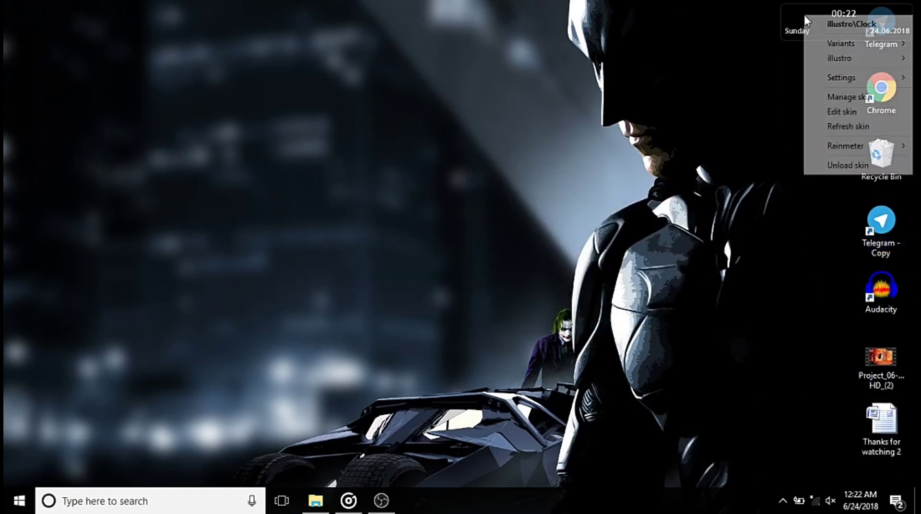
click(840, 165)
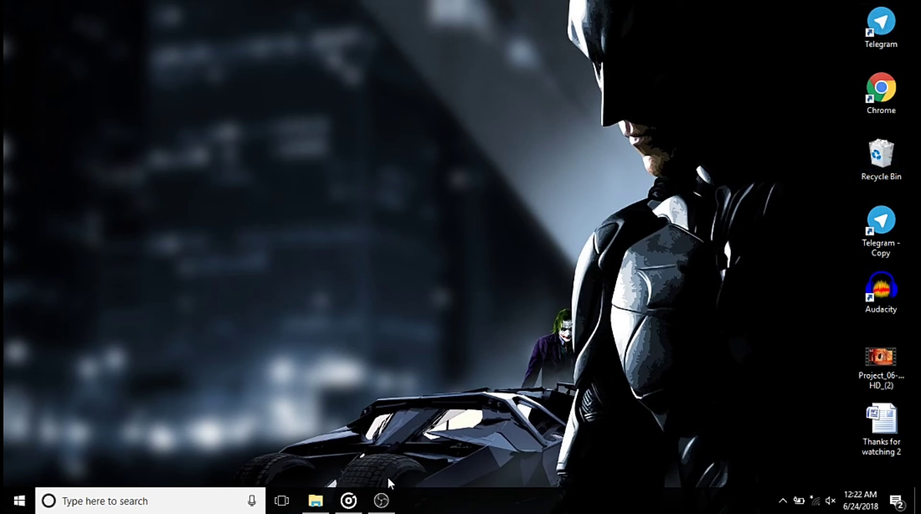
Install the minimal_clock .rmskin package from Downloads, then minimize Explorer
click(315, 501)
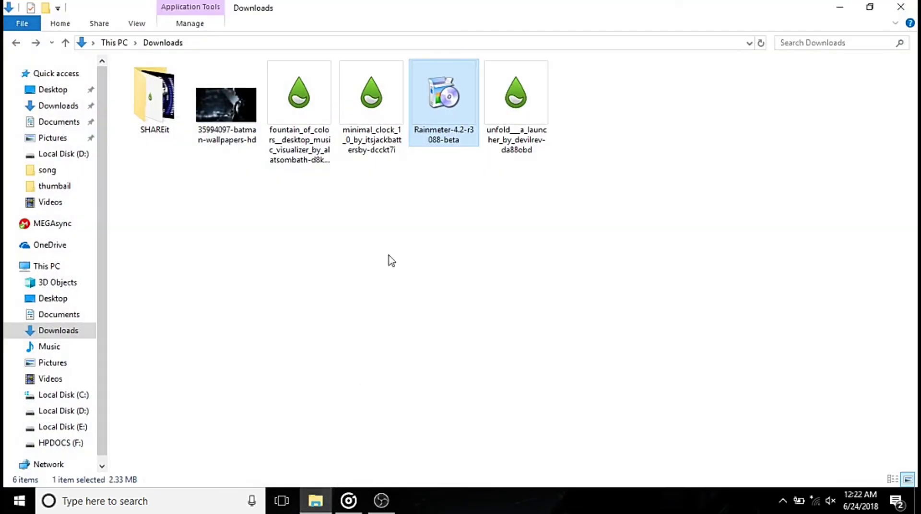
click(365, 121)
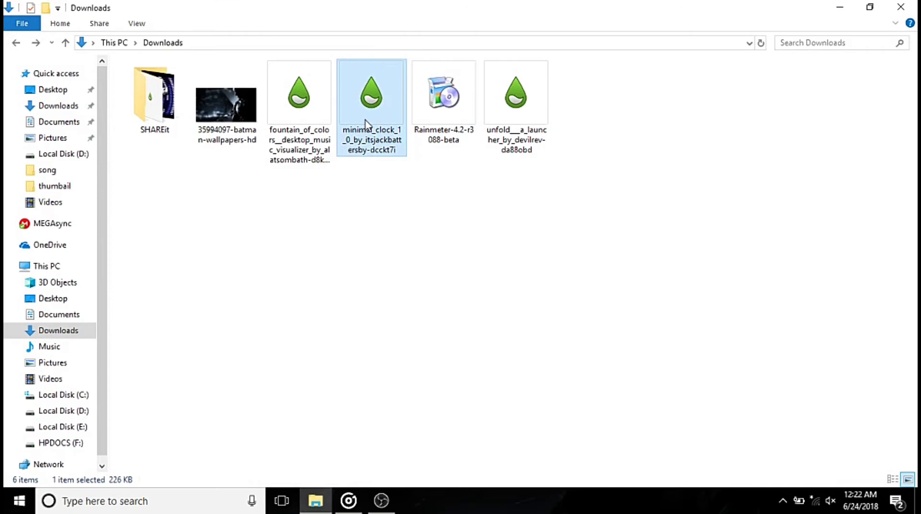
double_click(369, 106)
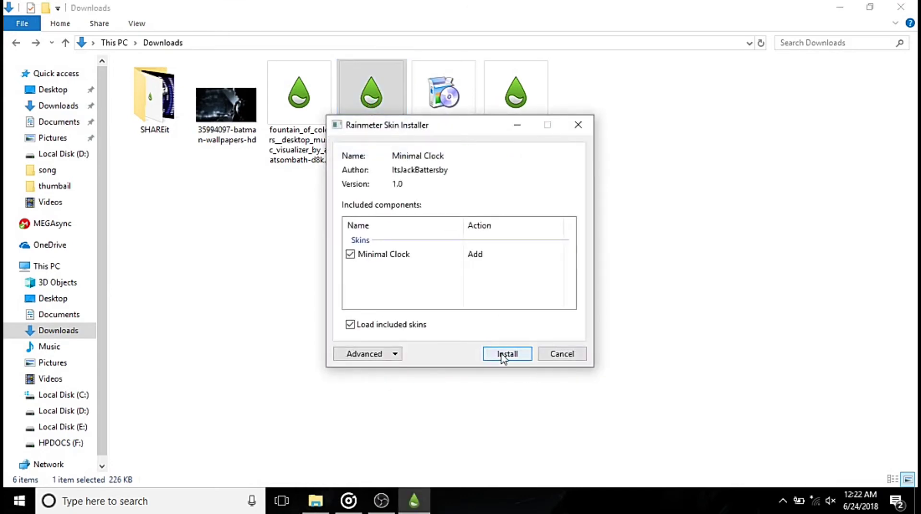
click(502, 355)
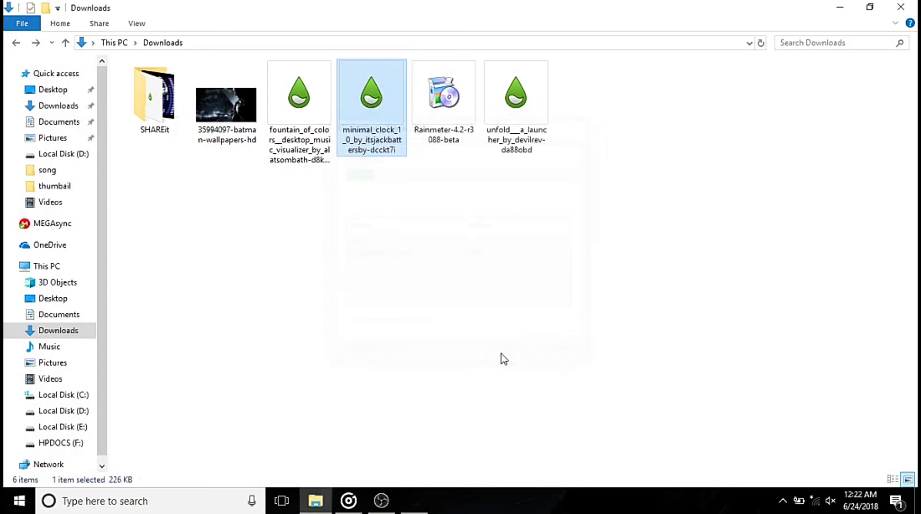
click(840, 8)
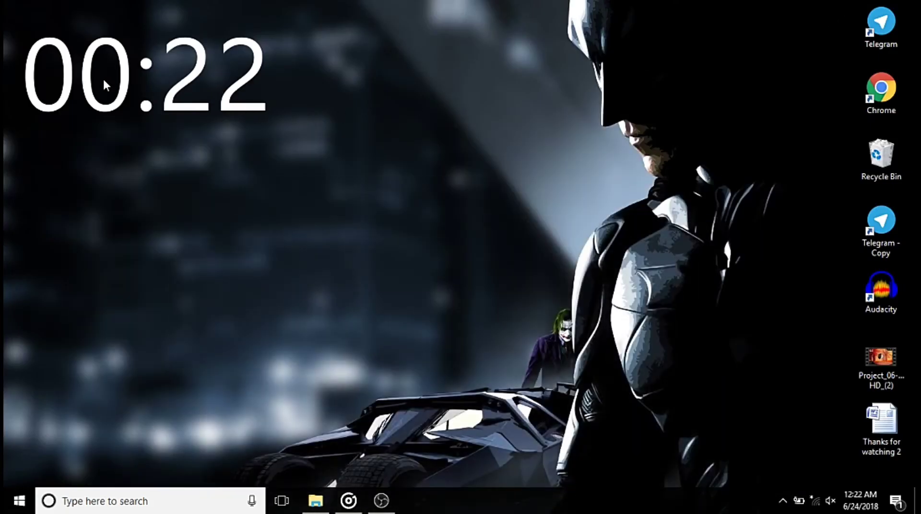
Load the Minimal Clock 12HR.ini variant from the Rainmeter skin manager's Skins tab
click(782, 501)
double_click(783, 448)
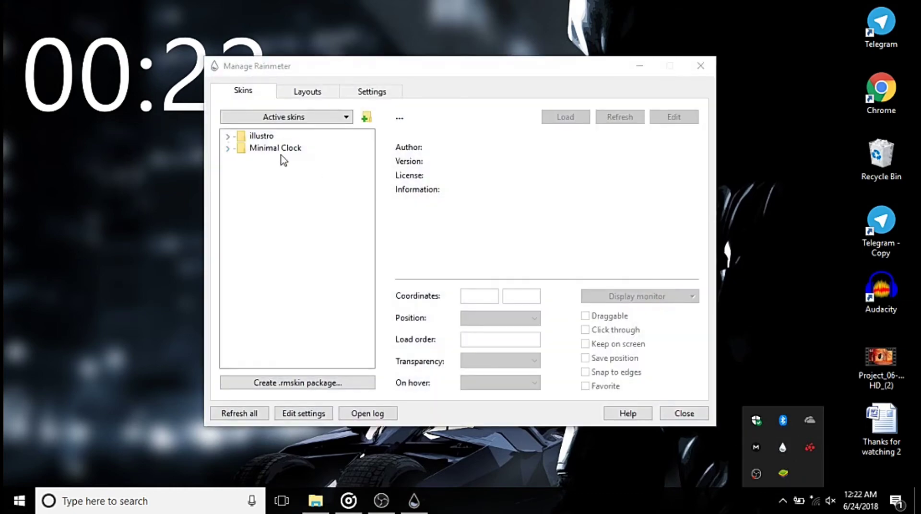
click(254, 148)
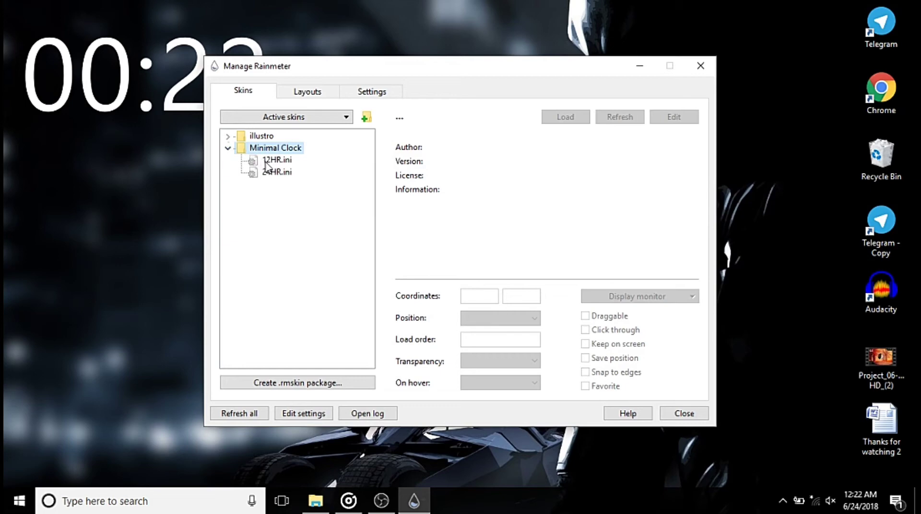
drag(341, 66, 461, 88)
click(405, 187)
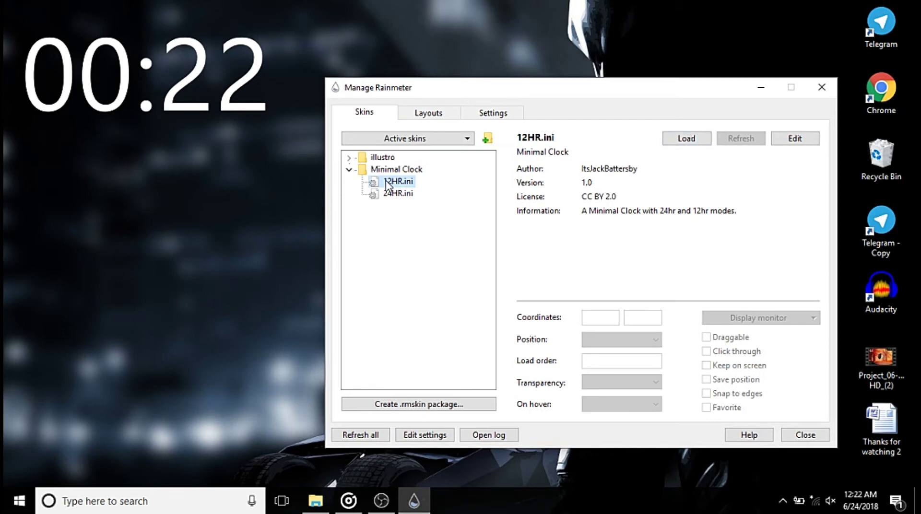
double_click(388, 182)
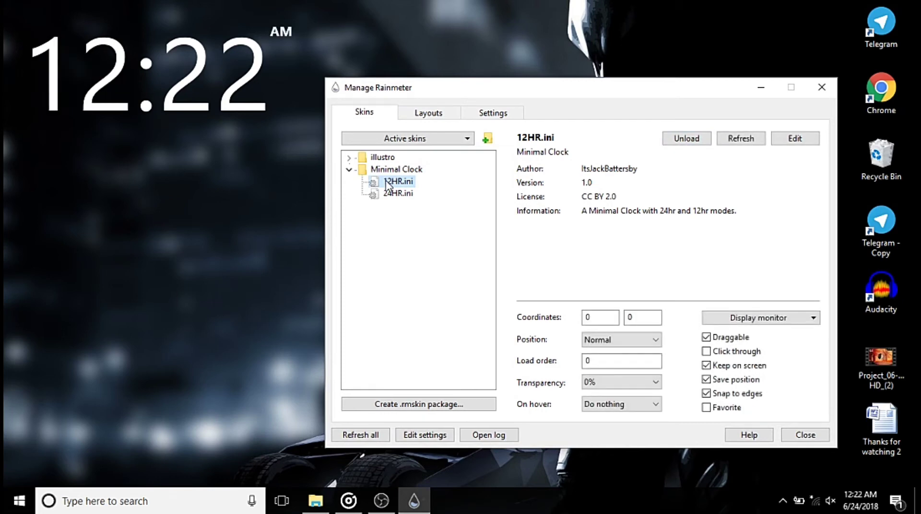
mouse_move(527, 85)
mouse_down()
mouse_move(468, 139)
mouse_move(339, 165)
mouse_move(498, 59)
mouse_up()
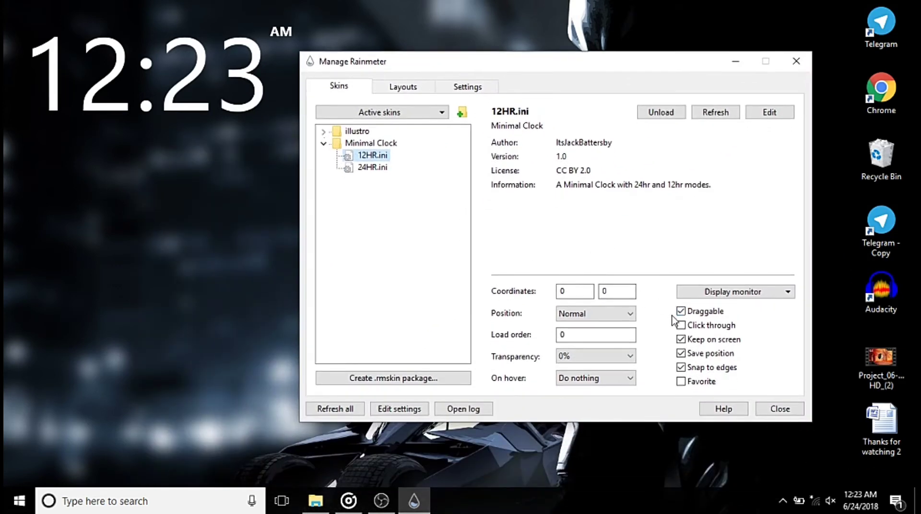
Drag the clock lower down the left side and test turning off Draggable
mouse_move(259, 110)
mouse_down()
mouse_move(341, 228)
mouse_move(270, 187)
mouse_up()
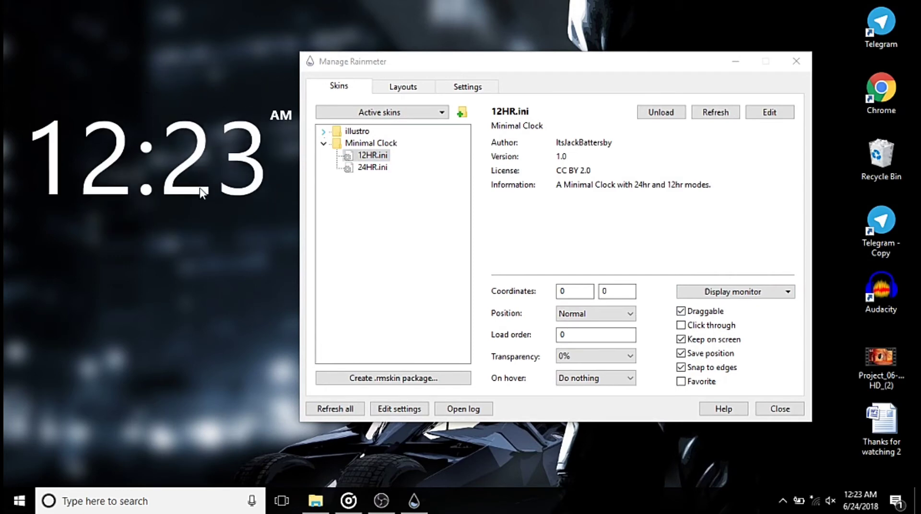
click(689, 313)
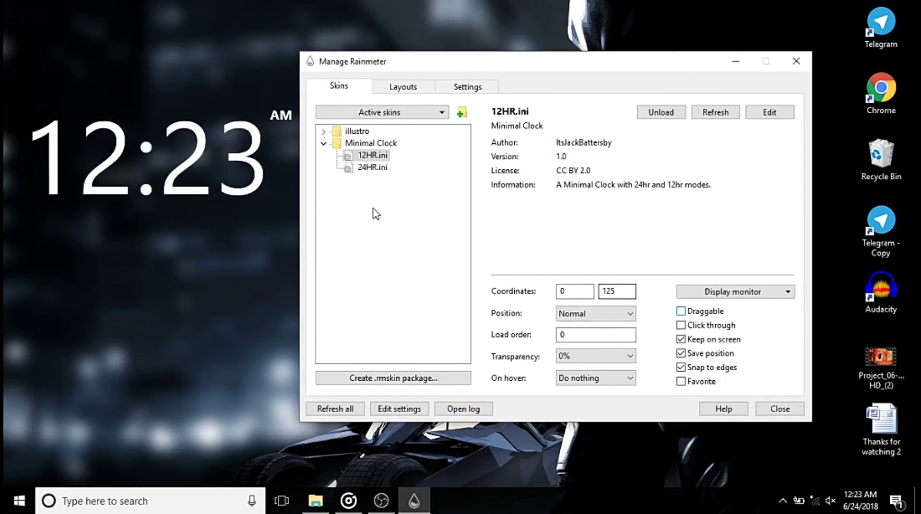
click(259, 168)
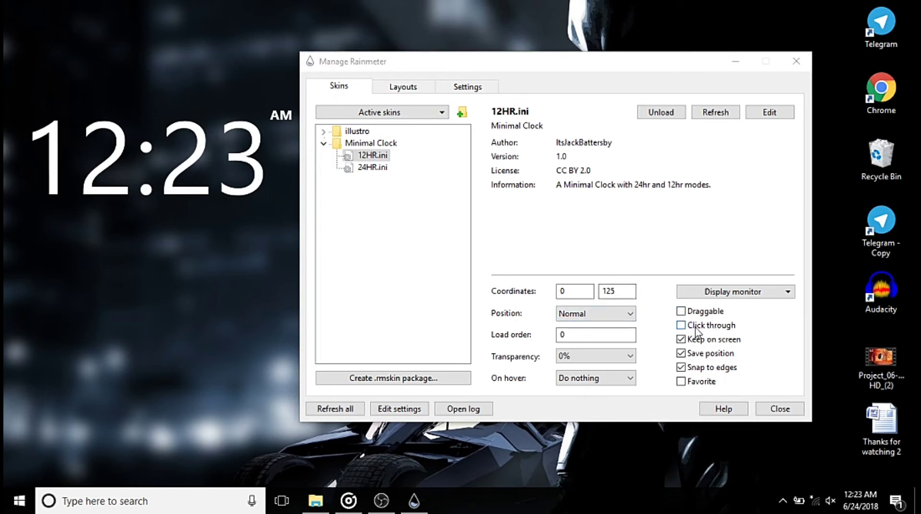
right_click(184, 165)
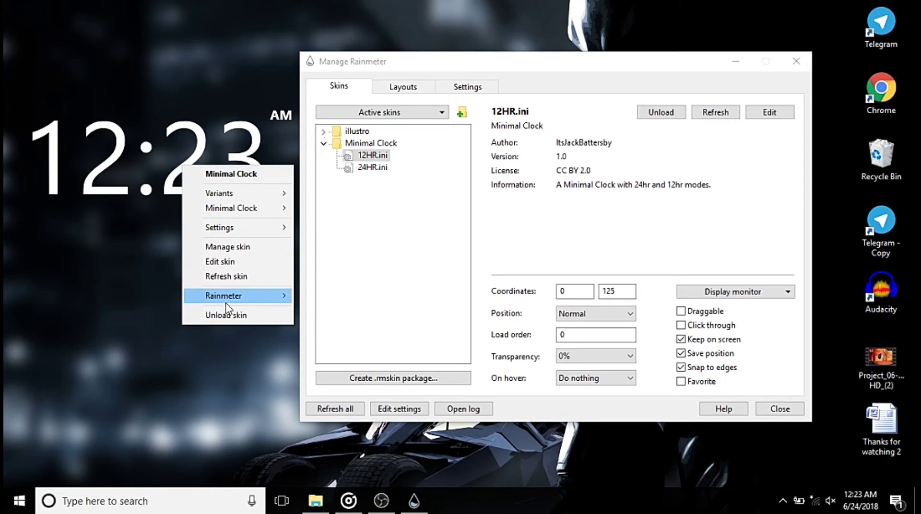
click(192, 342)
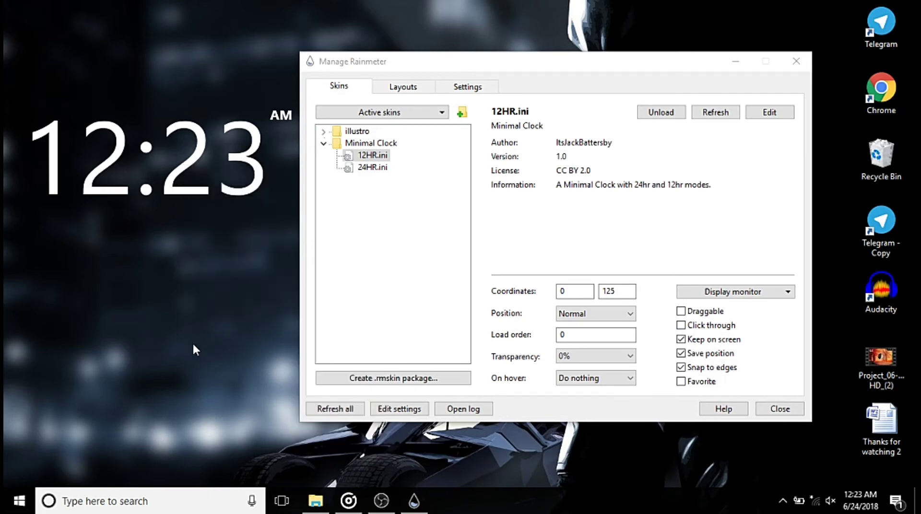
Test enabling Click through on the clock, then turn it back off
right_click(192, 341)
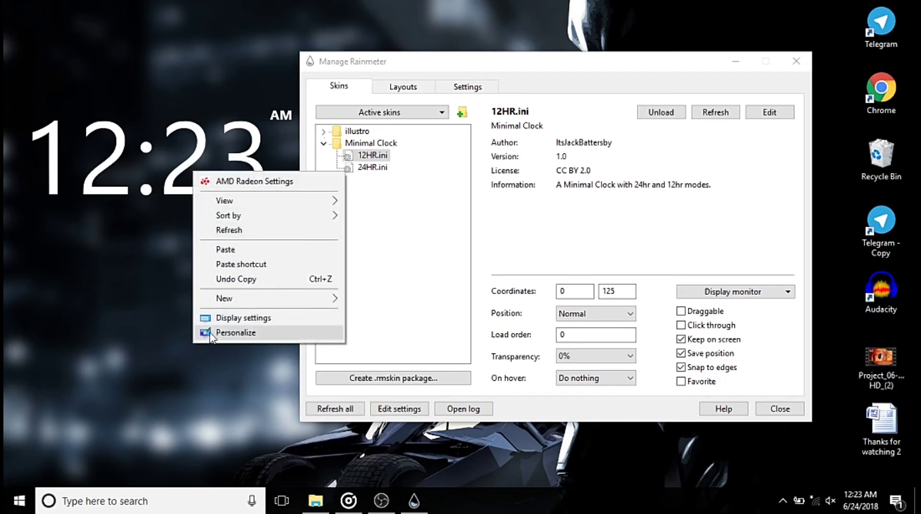
right_click(166, 178)
right_click(119, 149)
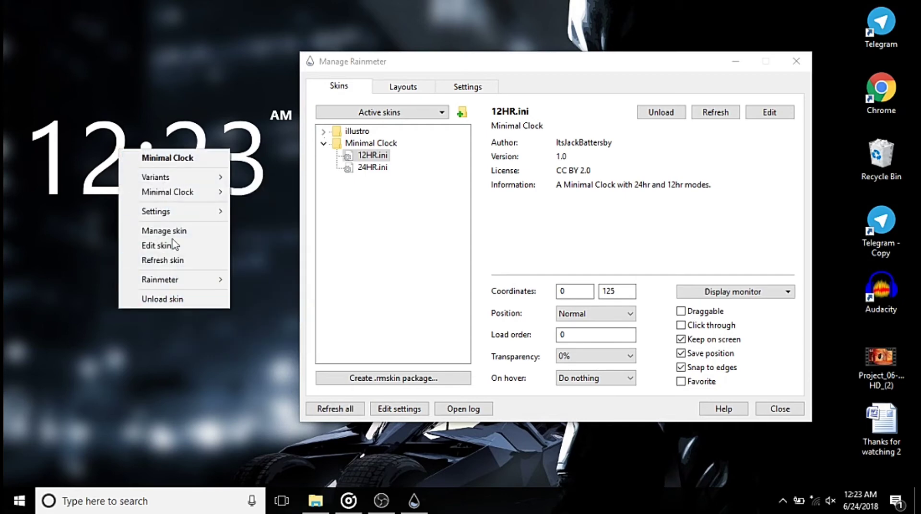
click(202, 355)
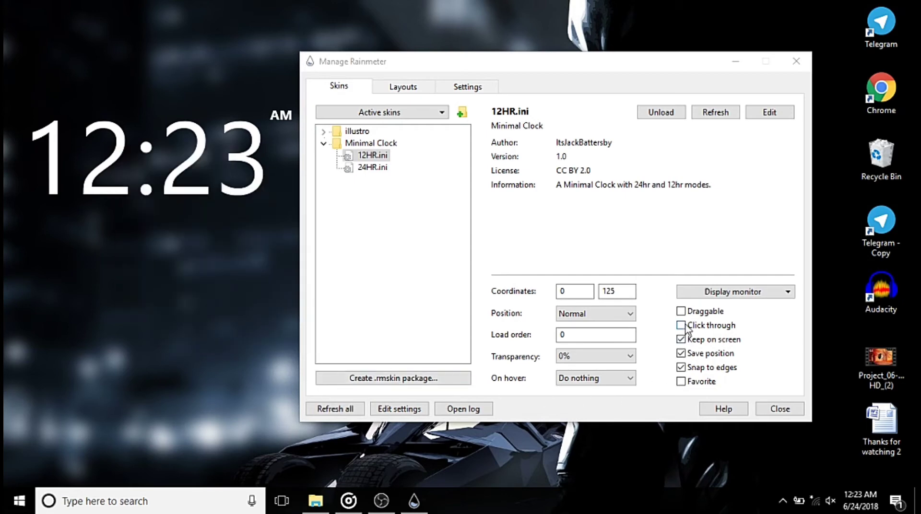
click(681, 326)
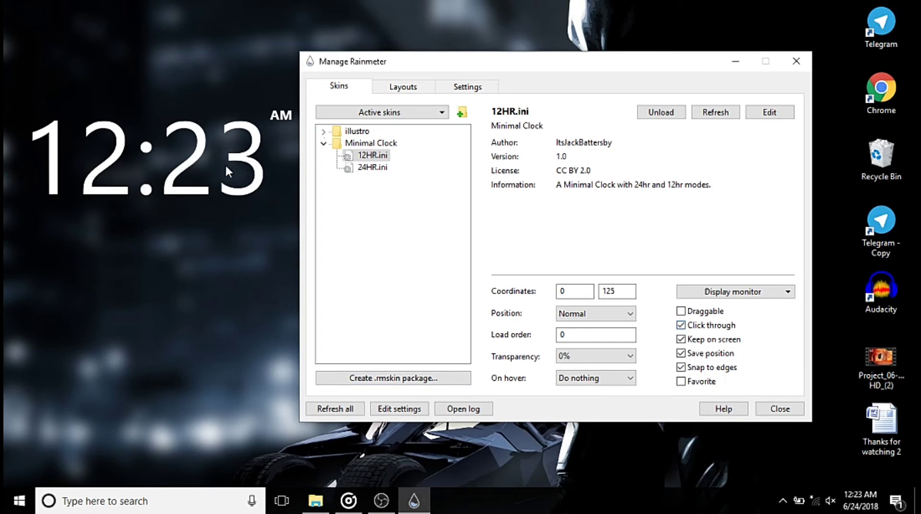
right_click(193, 166)
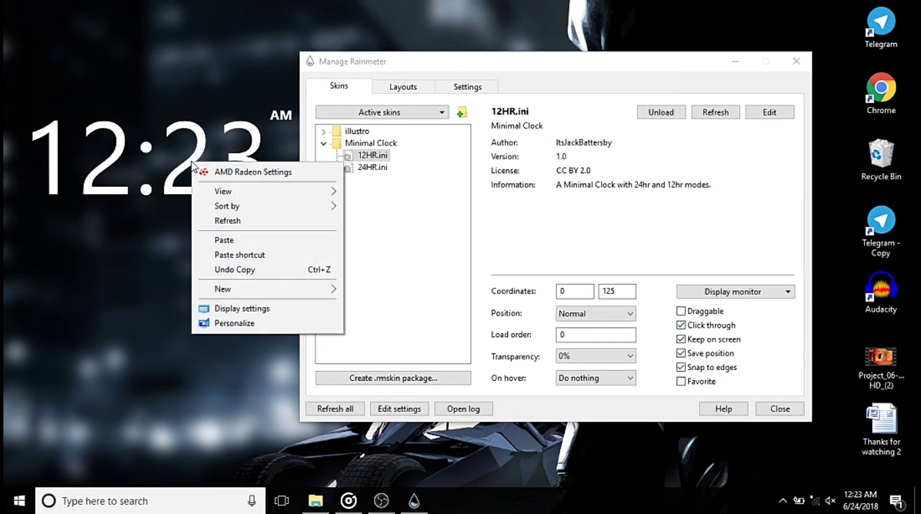
click(229, 221)
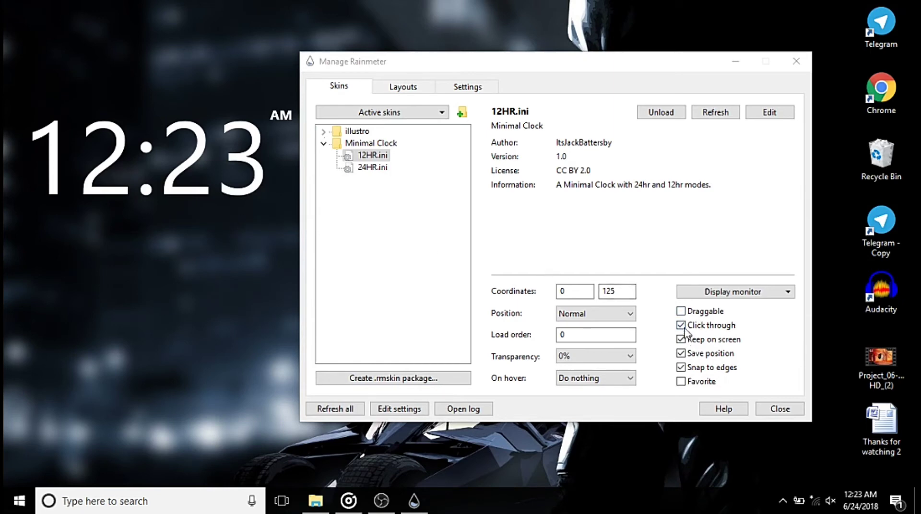
click(682, 327)
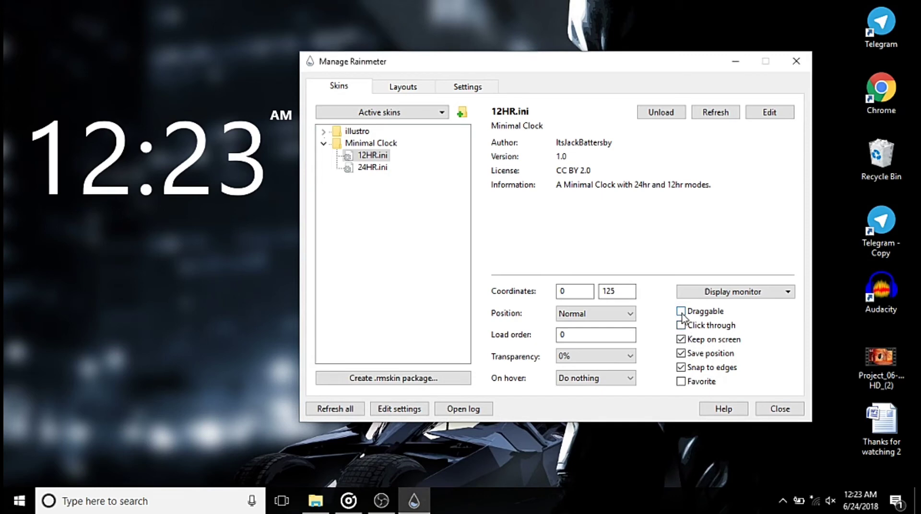
Drag the 12-hour clock to the centre of the desktop
click(735, 63)
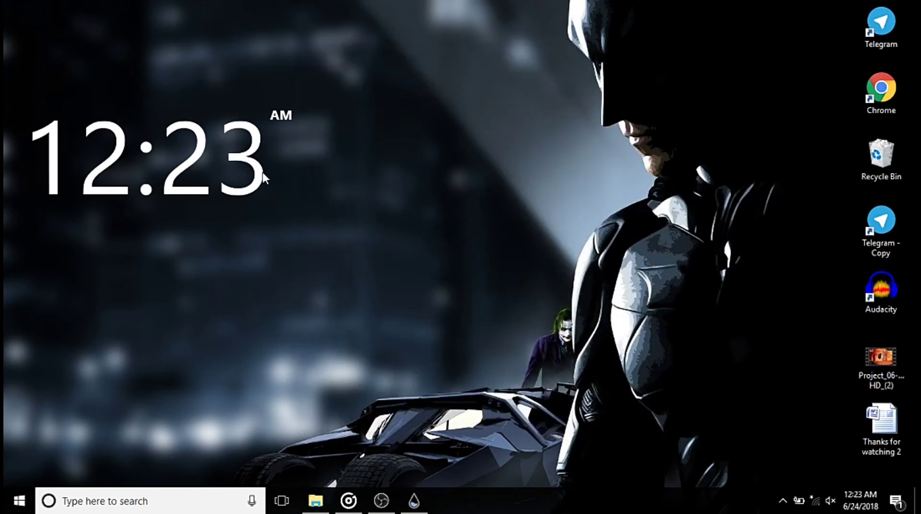
mouse_move(263, 171)
mouse_down()
mouse_move(467, 244)
mouse_move(524, 244)
mouse_up()
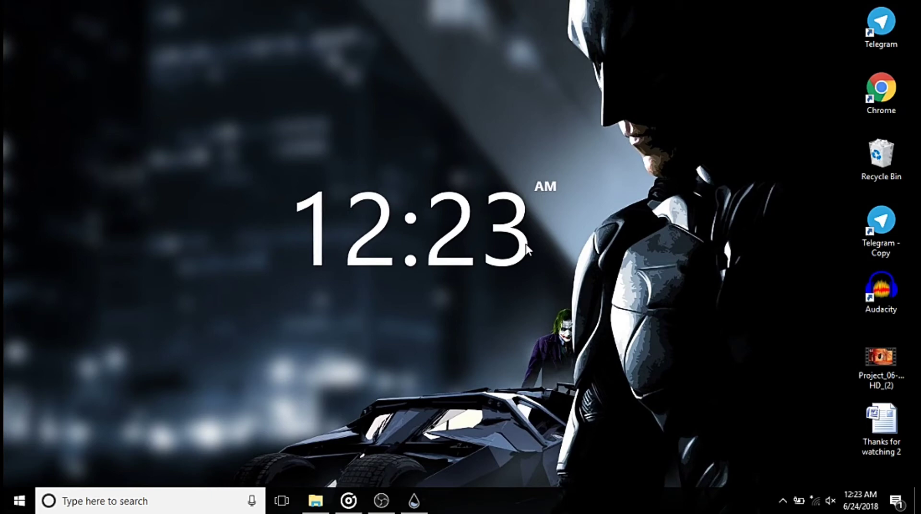
mouse_move(524, 243)
mouse_down()
mouse_move(534, 206)
mouse_move(521, 245)
mouse_move(529, 238)
mouse_up()
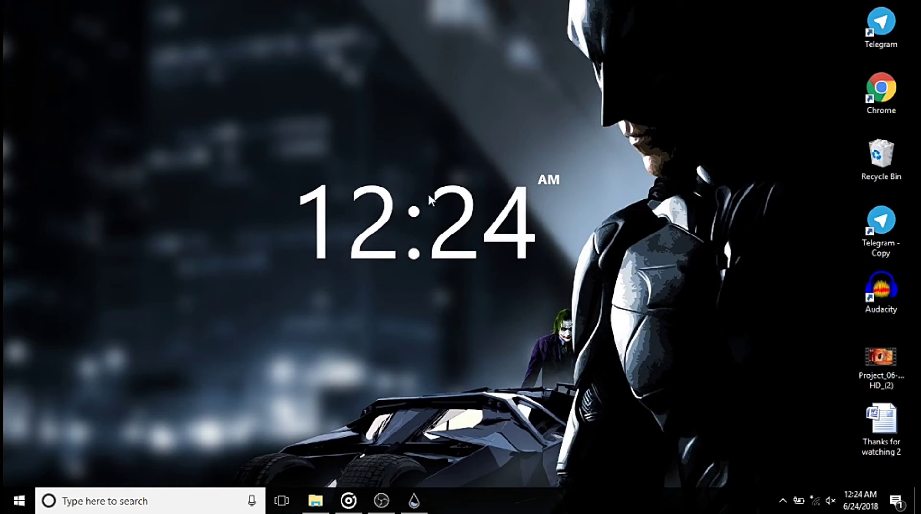
Uncheck Draggable and check Click through for Minimal Clock 12HR.ini, then refresh the desktop
click(414, 501)
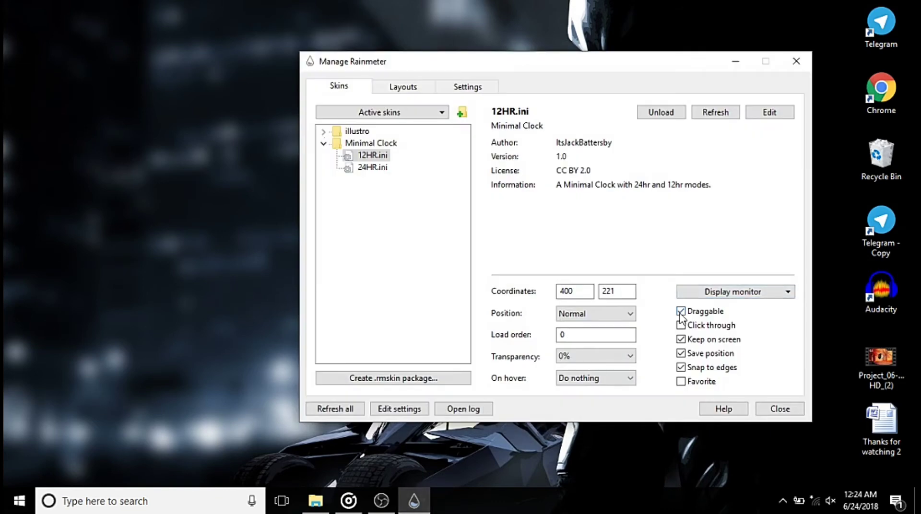
drag(561, 63, 788, 165)
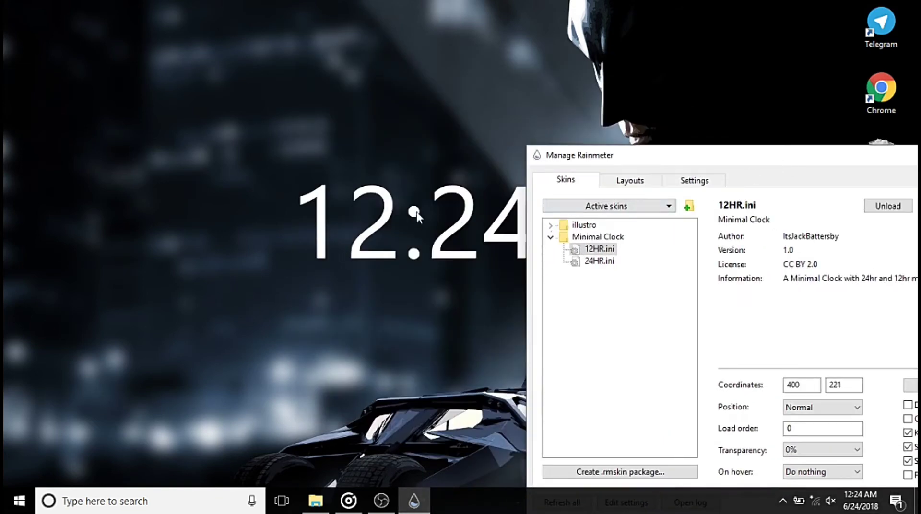
click(384, 210)
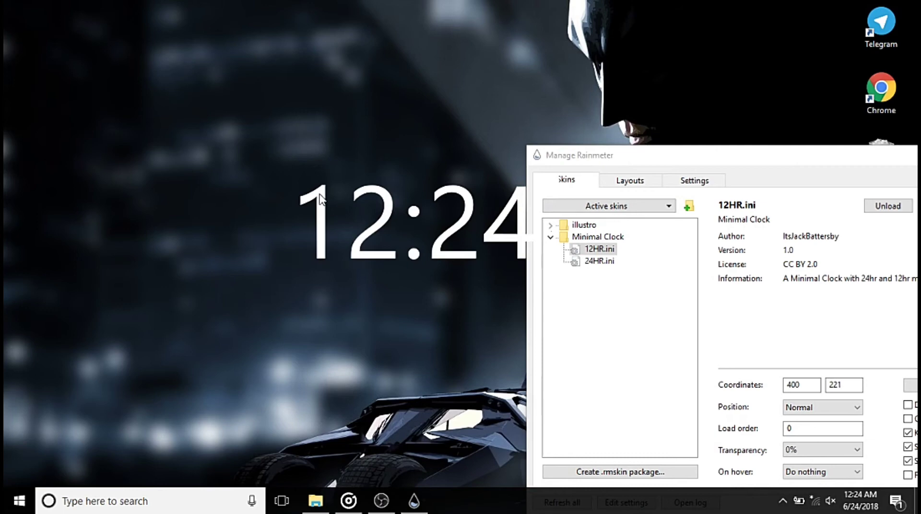
drag(750, 169, 393, 15)
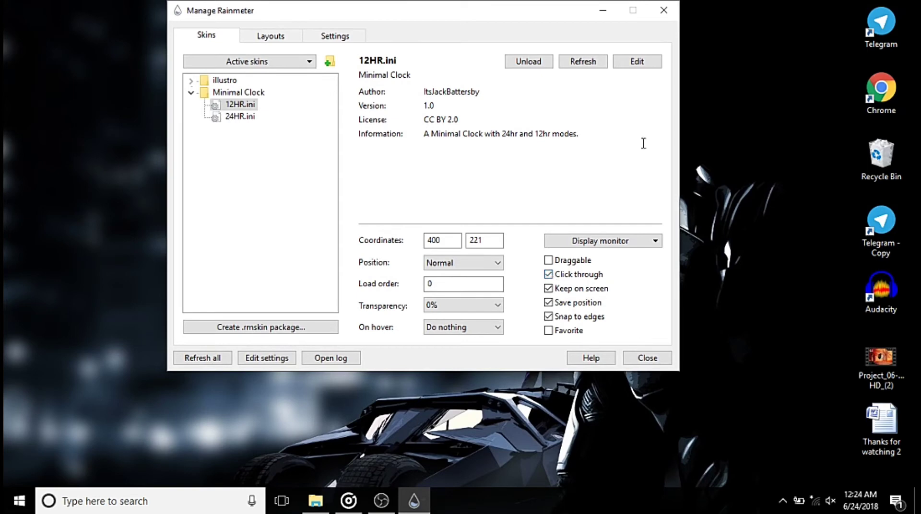
click(603, 11)
right_click(426, 216)
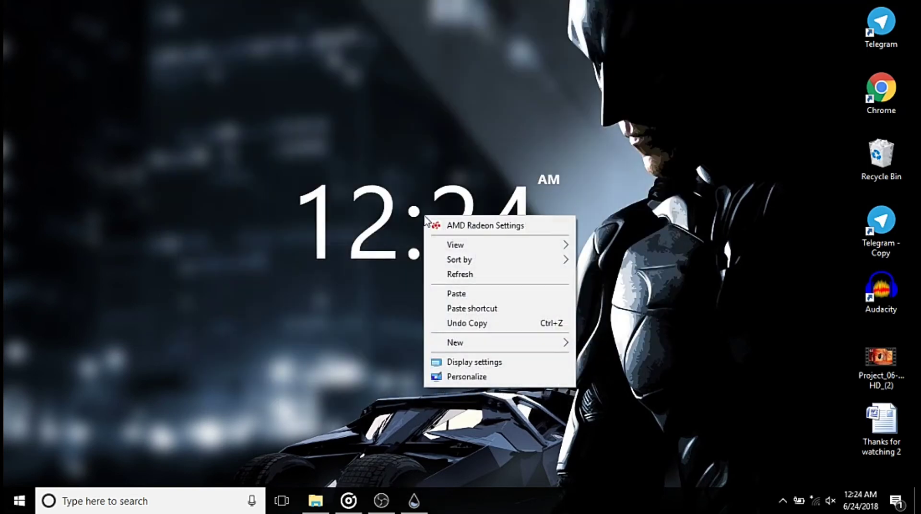
click(458, 277)
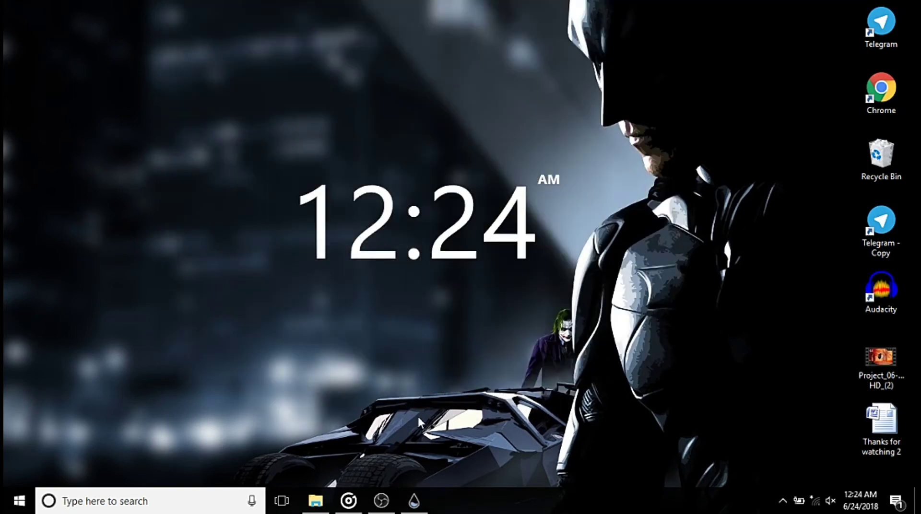
click(414, 500)
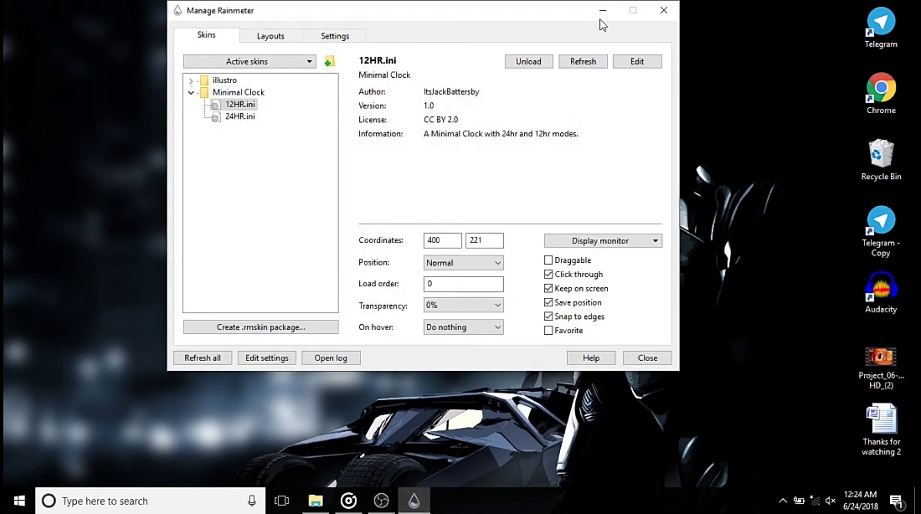
Install the fountain_of_colors .rmskin package from Downloads, then minimize Explorer
click(603, 10)
click(316, 501)
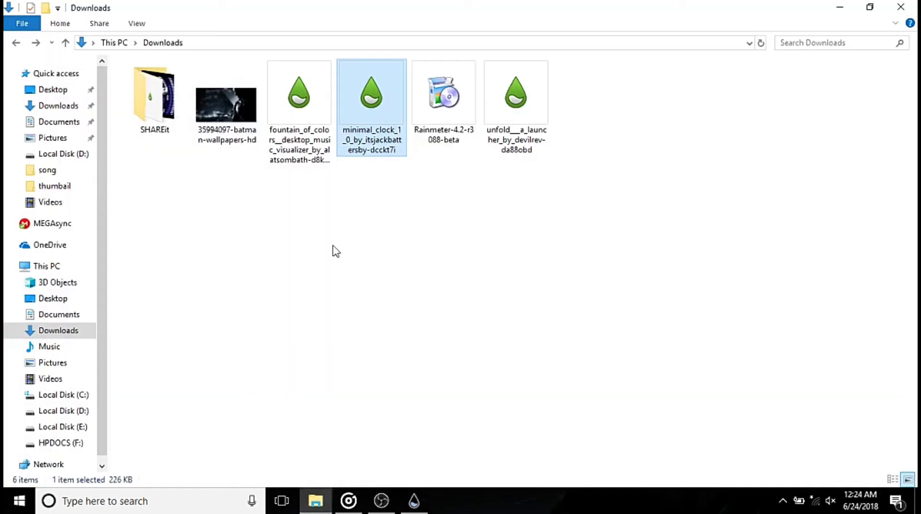
click(351, 207)
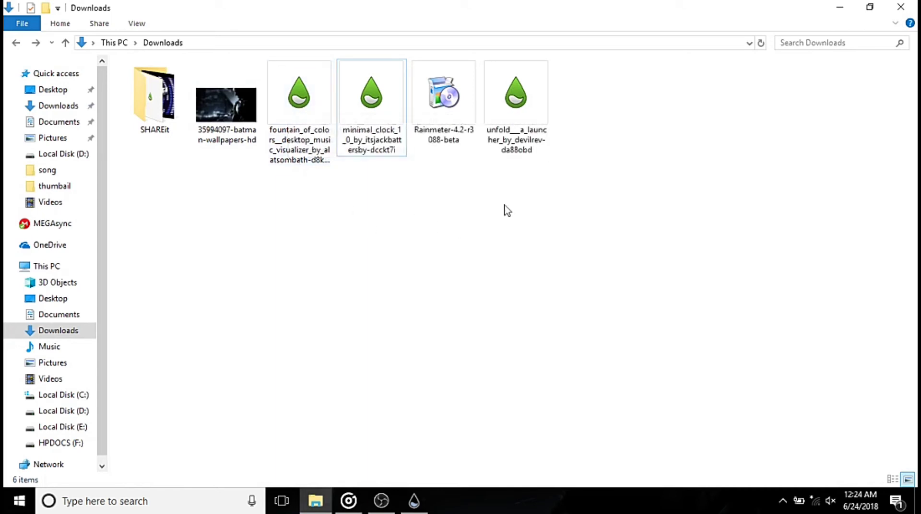
double_click(312, 119)
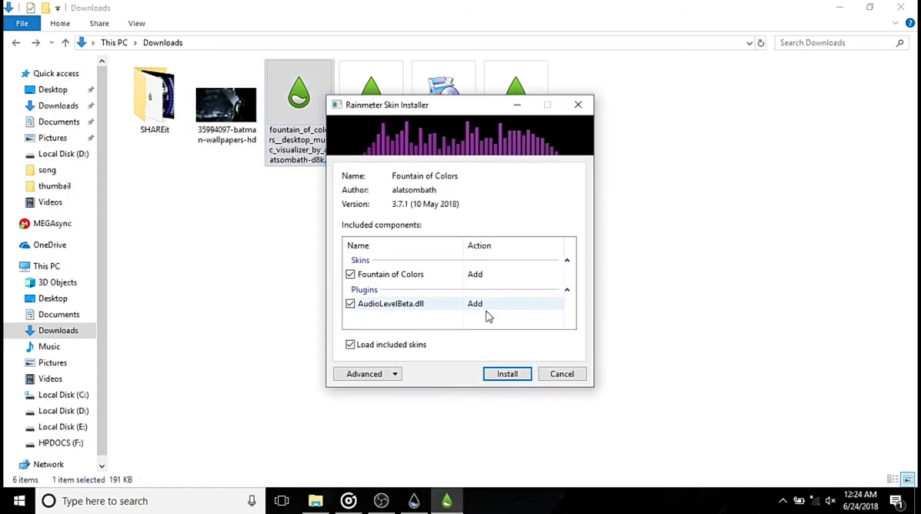
click(497, 375)
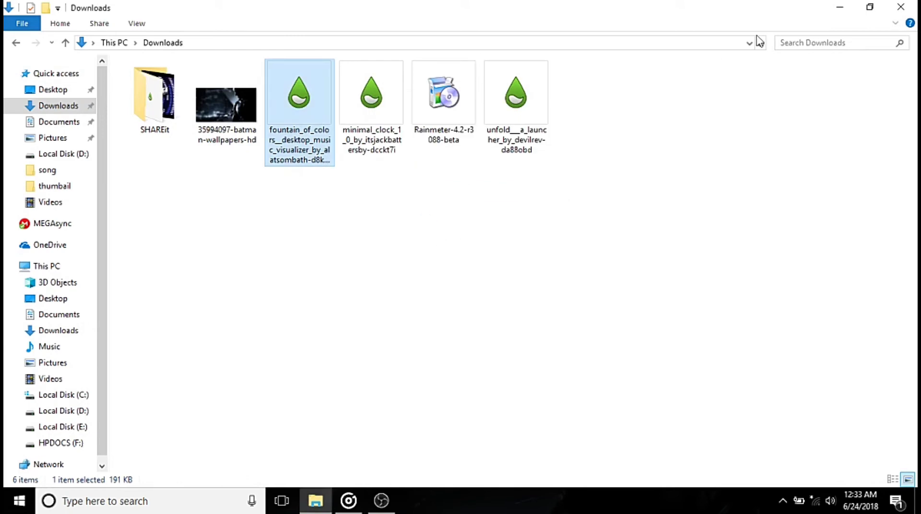
click(839, 8)
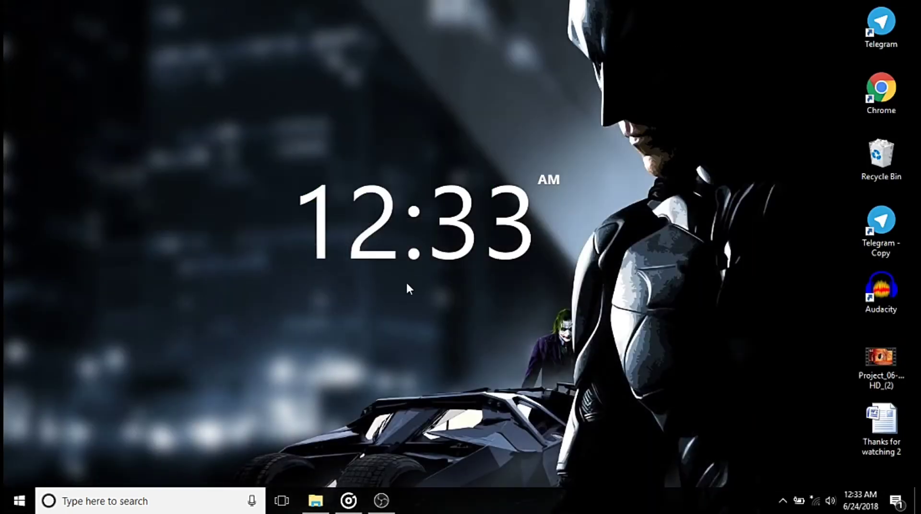
Play the bensound-dubstep track in Groove Music and minimize it to watch the visualizer
click(348, 500)
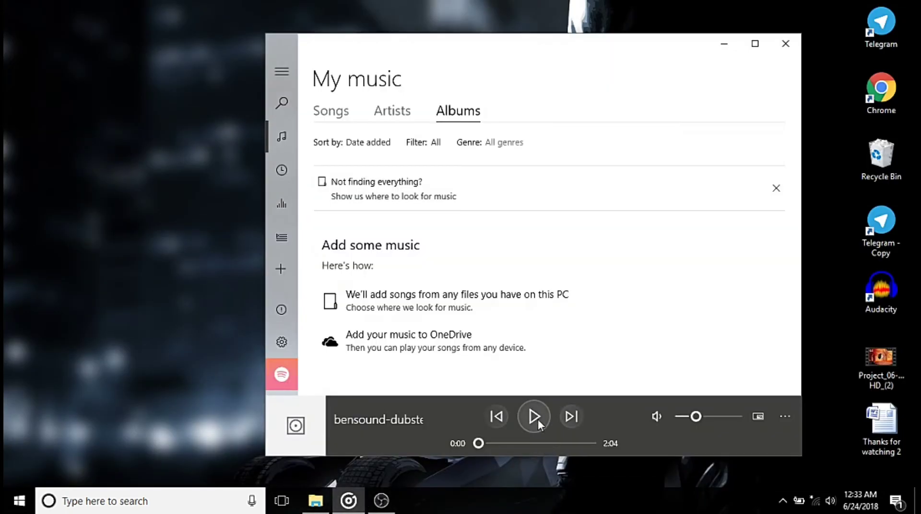
click(537, 420)
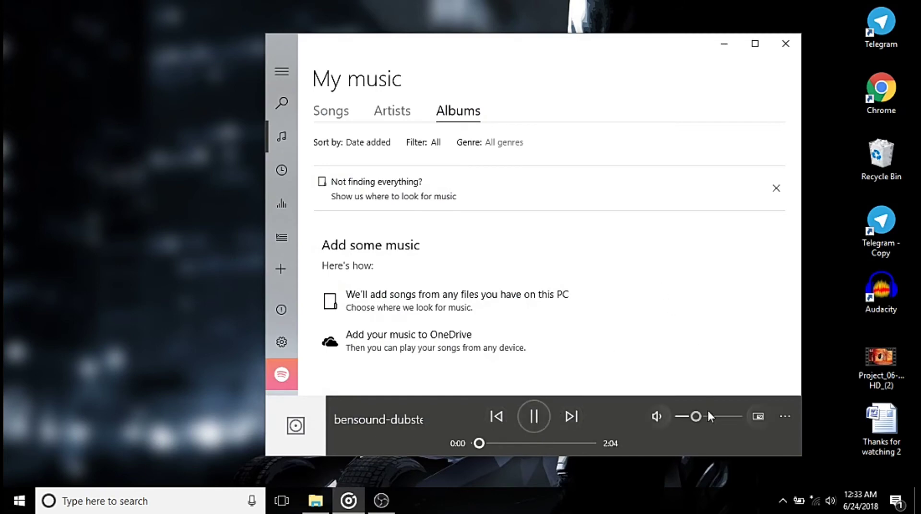
click(724, 44)
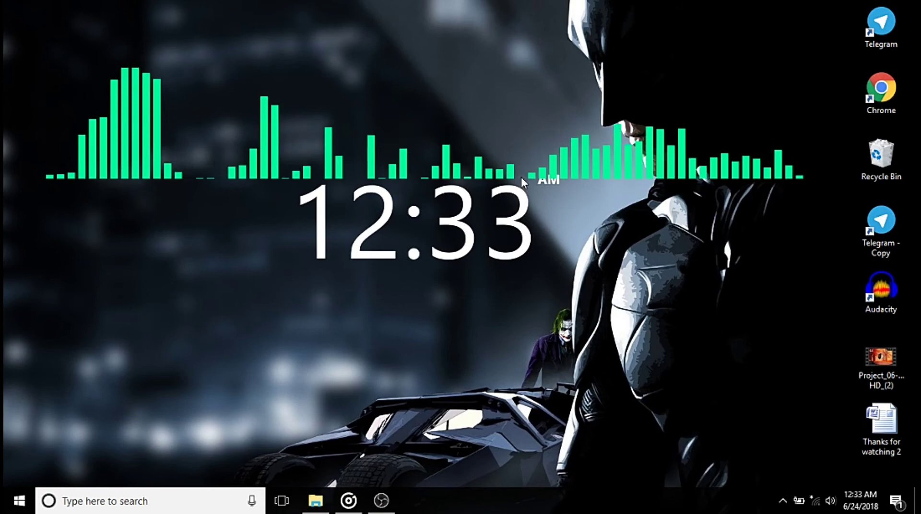
Set the Fountain of Colors visualizer angle to 90 degrees
middle_click(469, 139)
mouse_move(232, 29)
mouse_down()
mouse_move(725, 192)
mouse_move(723, 214)
mouse_up()
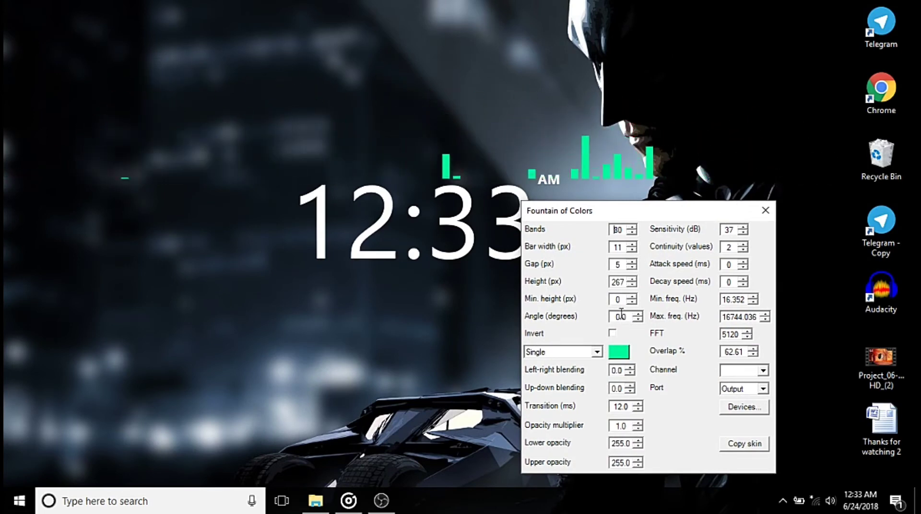
double_click(626, 317)
text(90)
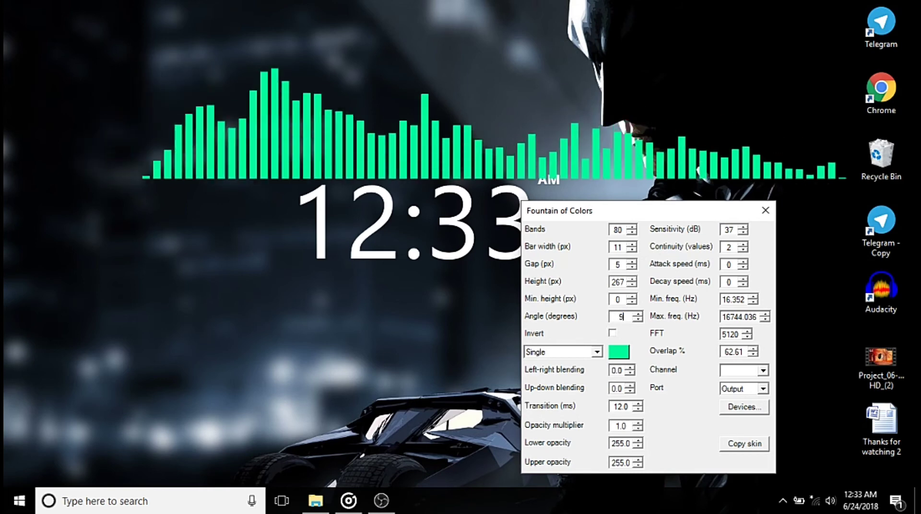
key(Return)
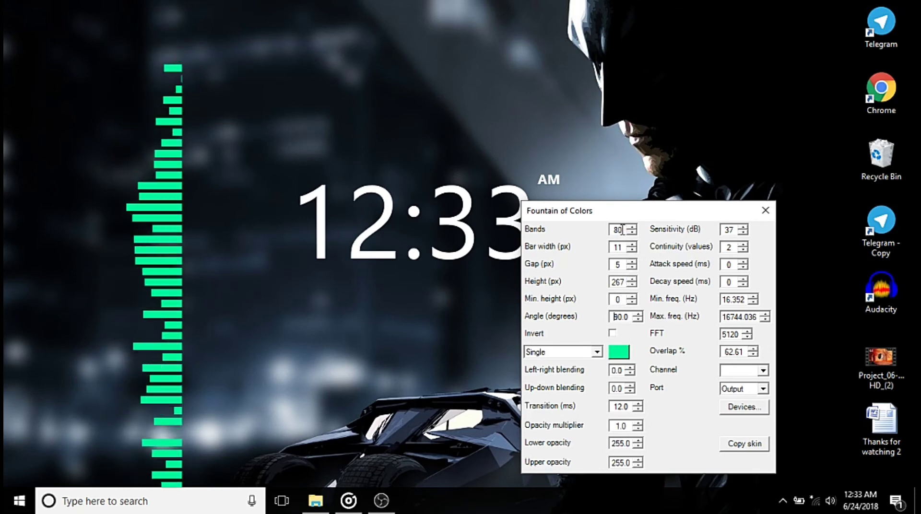
Lower the Groove Music volume to 4 and move the settings window higher
click(348, 501)
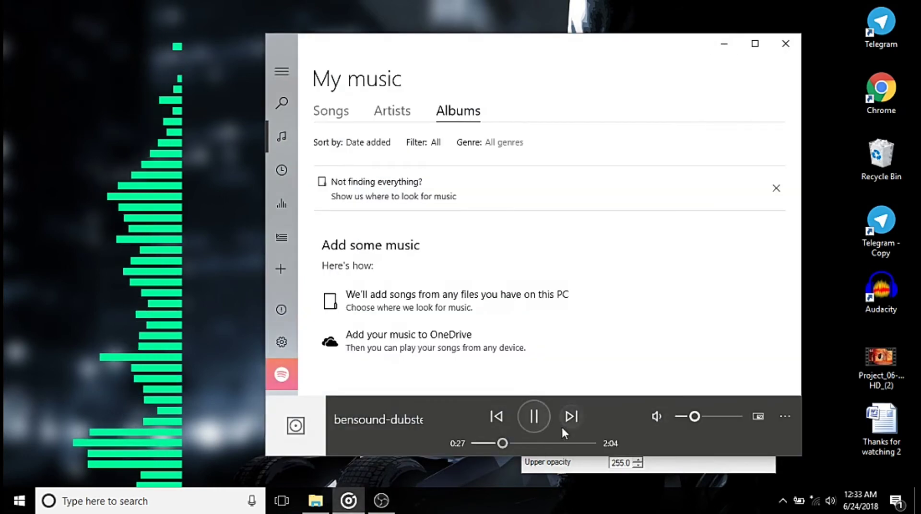
drag(692, 420, 685, 418)
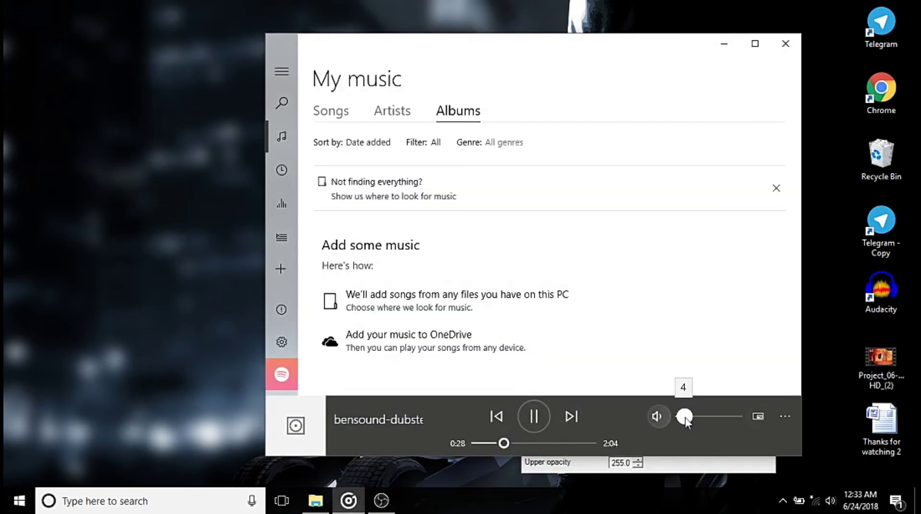
click(723, 43)
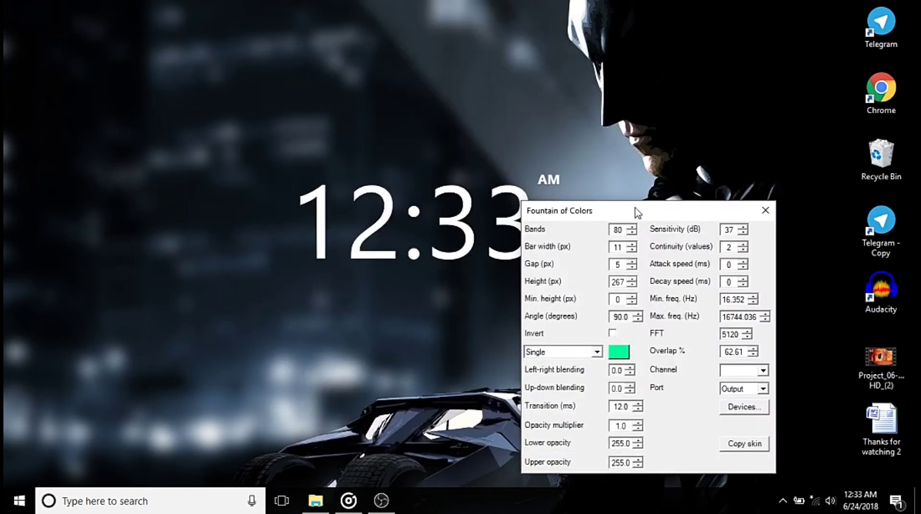
drag(637, 212, 639, 139)
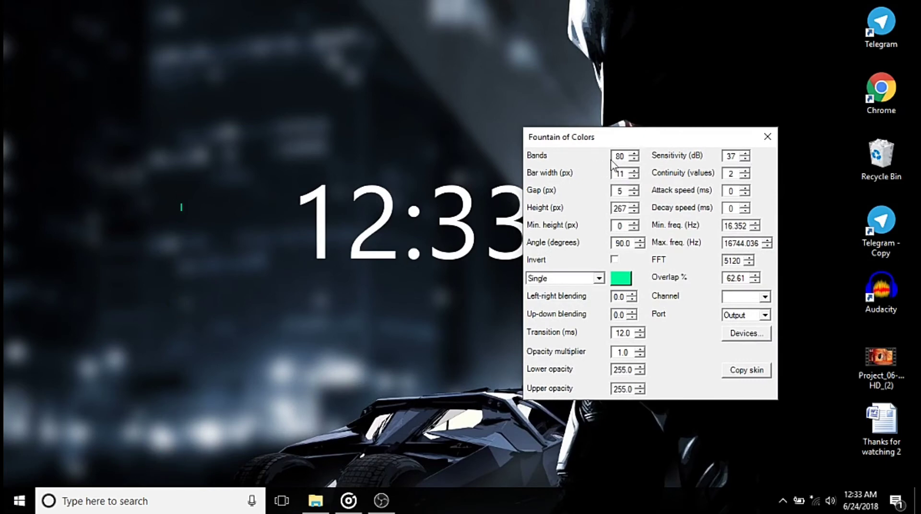
Set the visualizer's bar width to 9 and height to 100
double_click(624, 156)
text(10)
double_click(621, 173)
text(9)
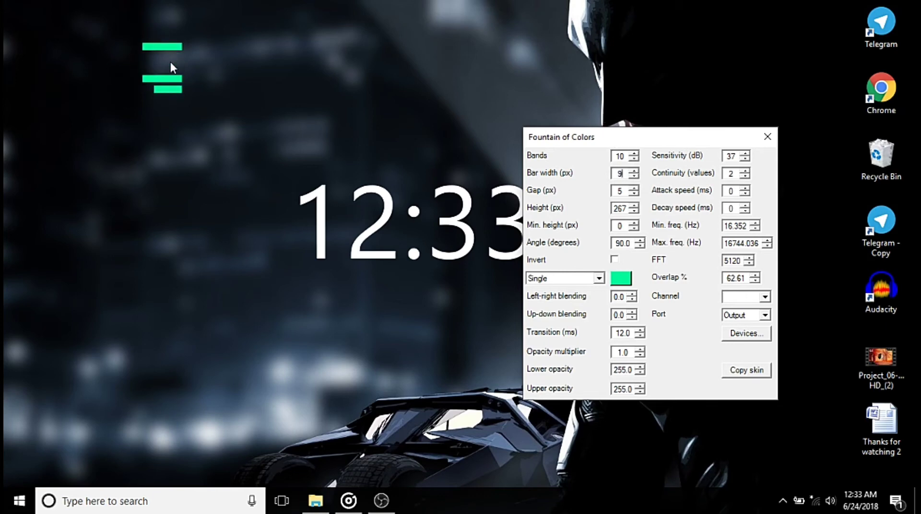
click(170, 64)
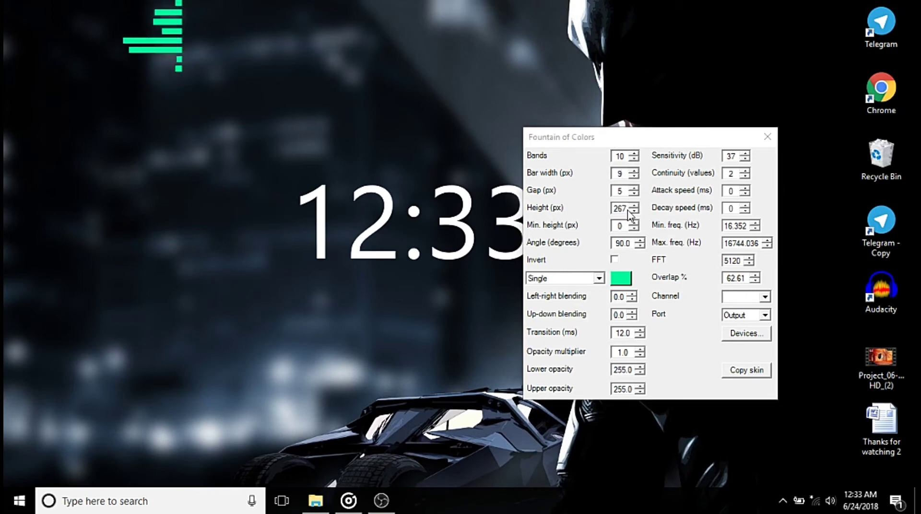
double_click(620, 209)
text(100)
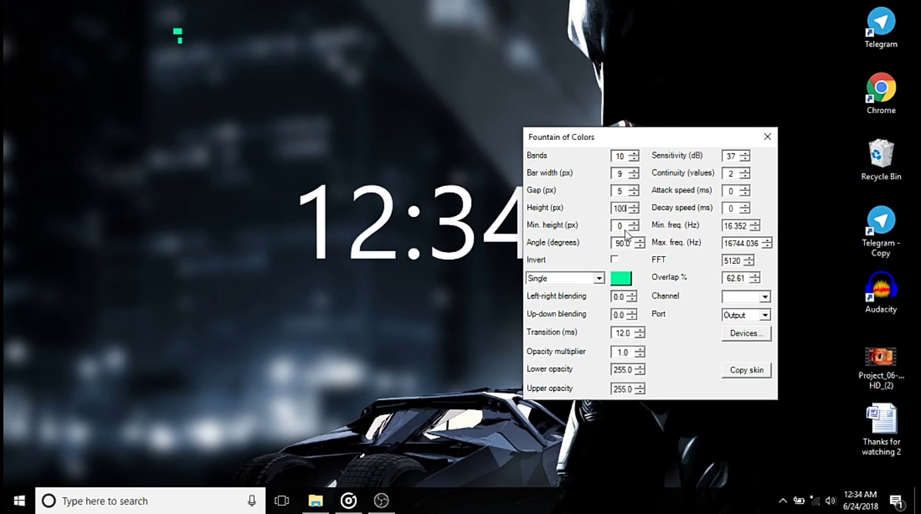
Set the sensitivity to 25 dB and make the visualizer bars white
double_click(733, 156)
text(25)
click(618, 280)
click(445, 205)
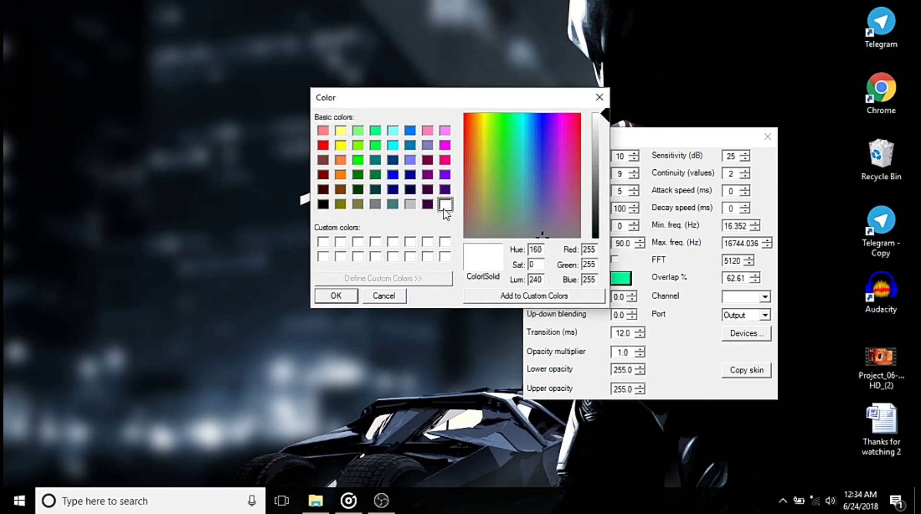
click(355, 295)
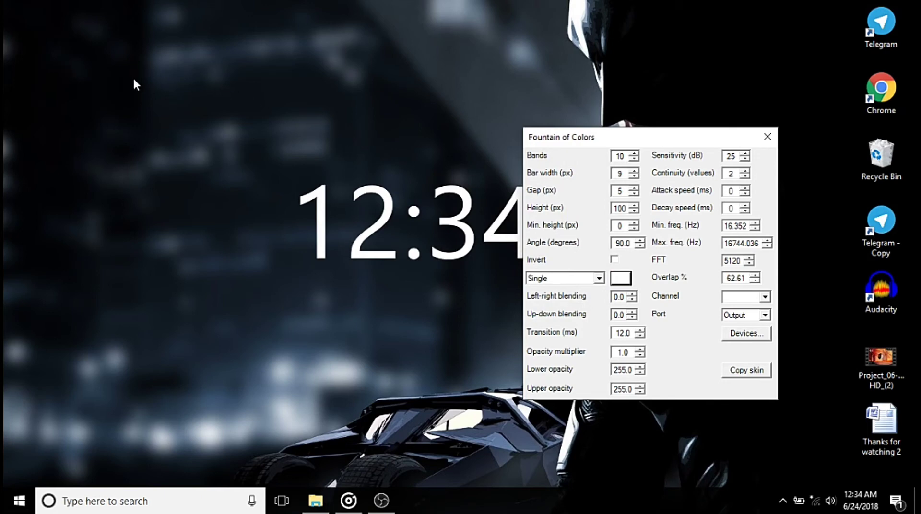
Close the visualizer settings and raise the Groove Music volume to watch the bars react
click(766, 139)
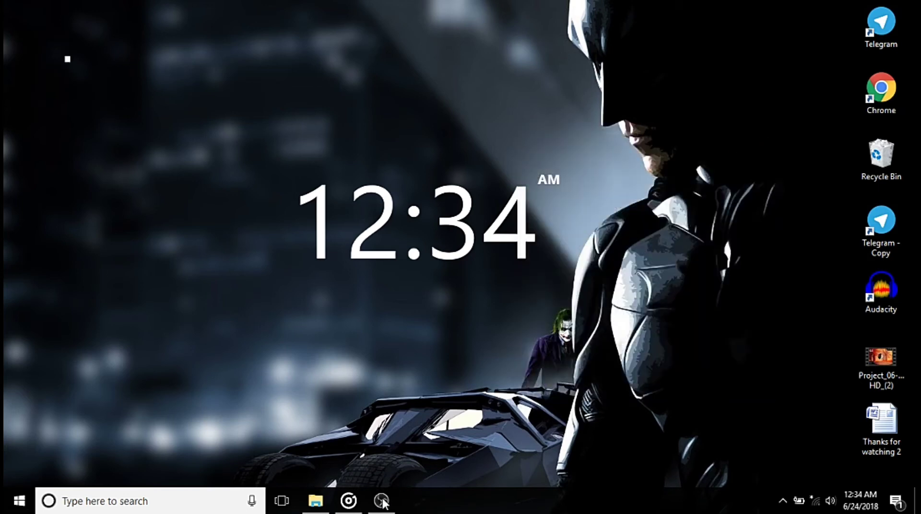
click(348, 501)
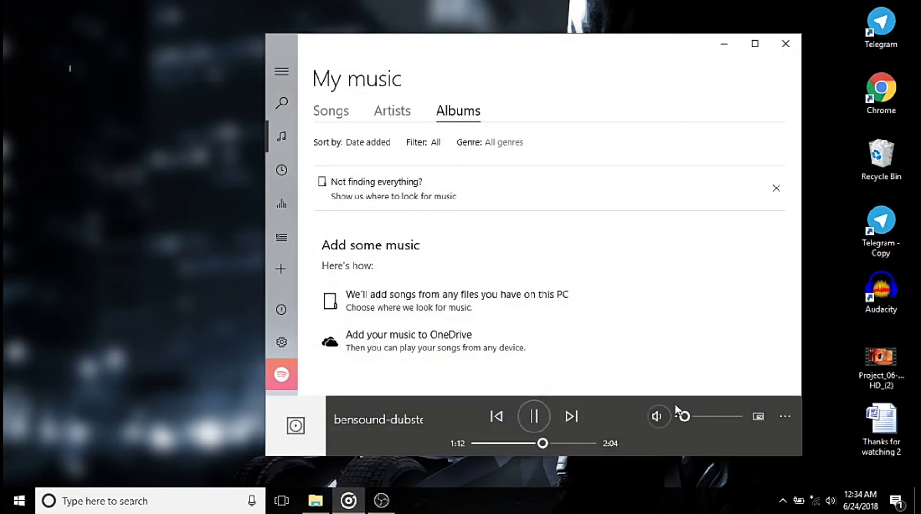
mouse_move(693, 418)
mouse_down()
mouse_move(711, 421)
mouse_move(704, 418)
mouse_up()
click(725, 44)
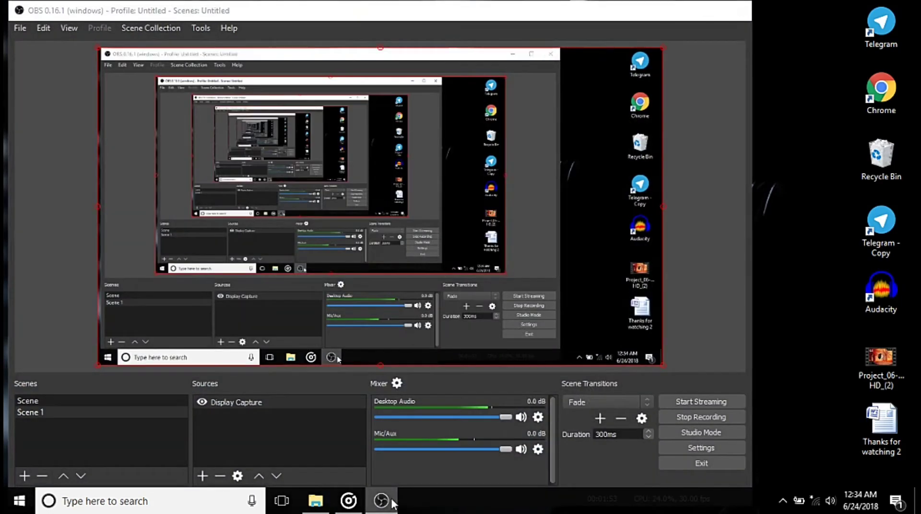
Turn the Groove Music volume way down while checking the desktop visualizer
click(348, 500)
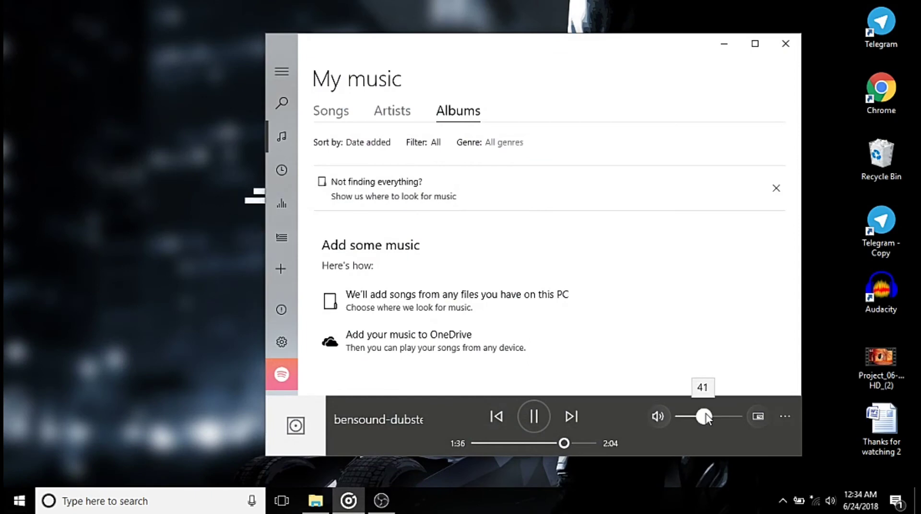
click(725, 44)
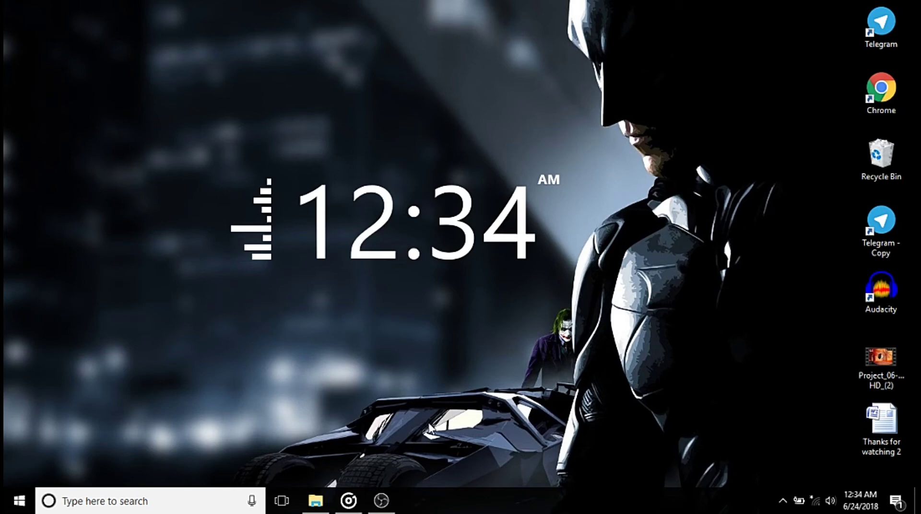
mouse_move(315, 501)
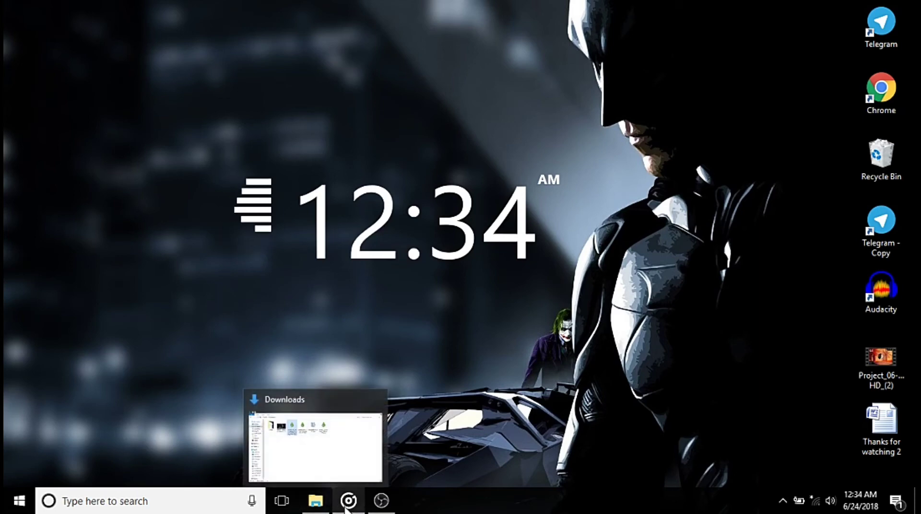
click(347, 503)
drag(702, 416, 689, 418)
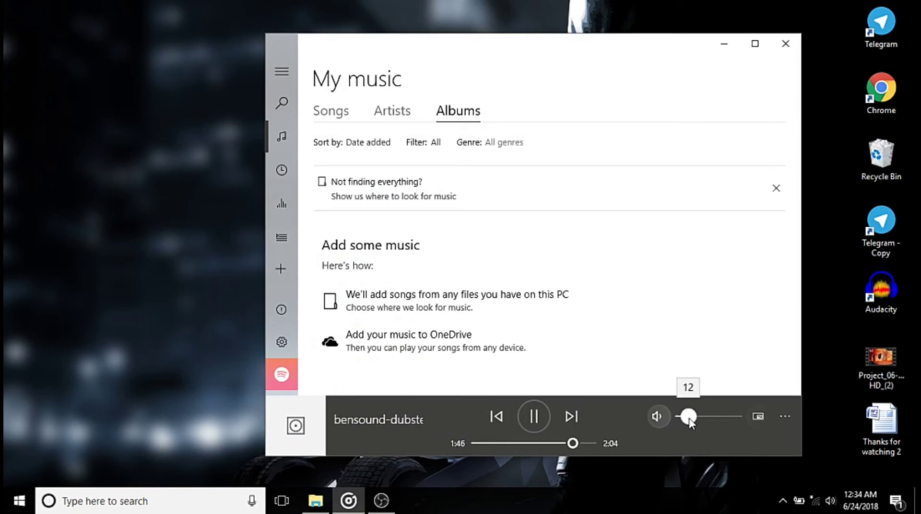
click(724, 42)
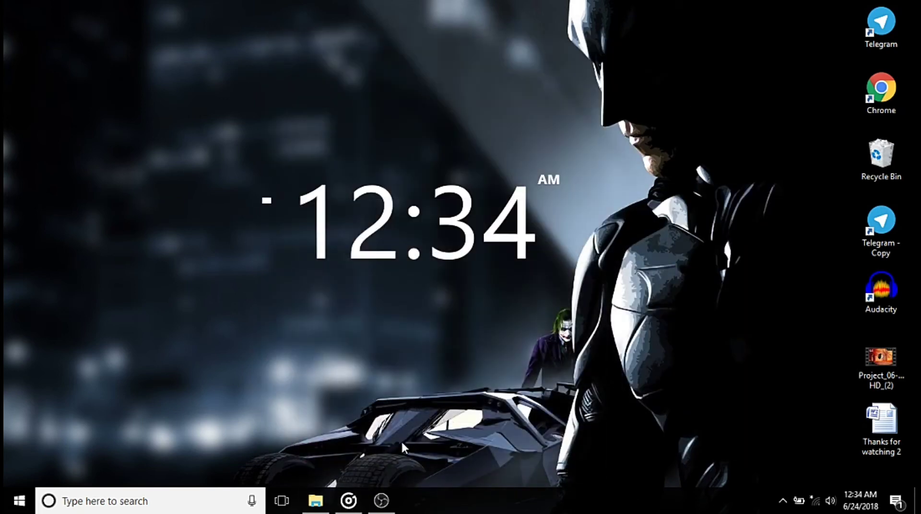
click(348, 501)
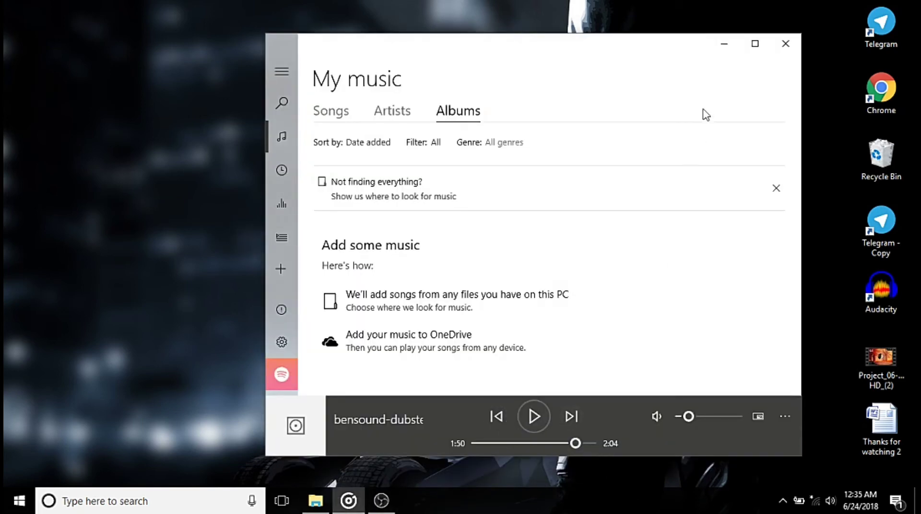
click(724, 42)
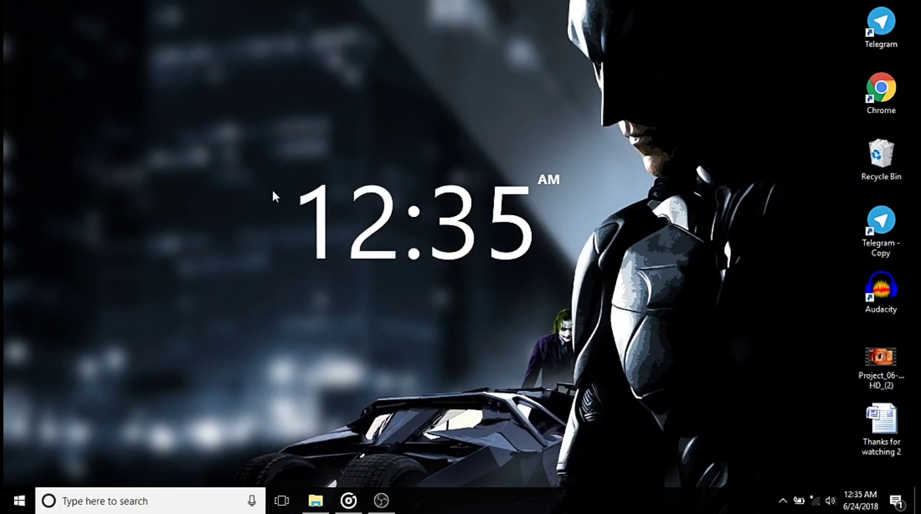
click(783, 502)
click(806, 449)
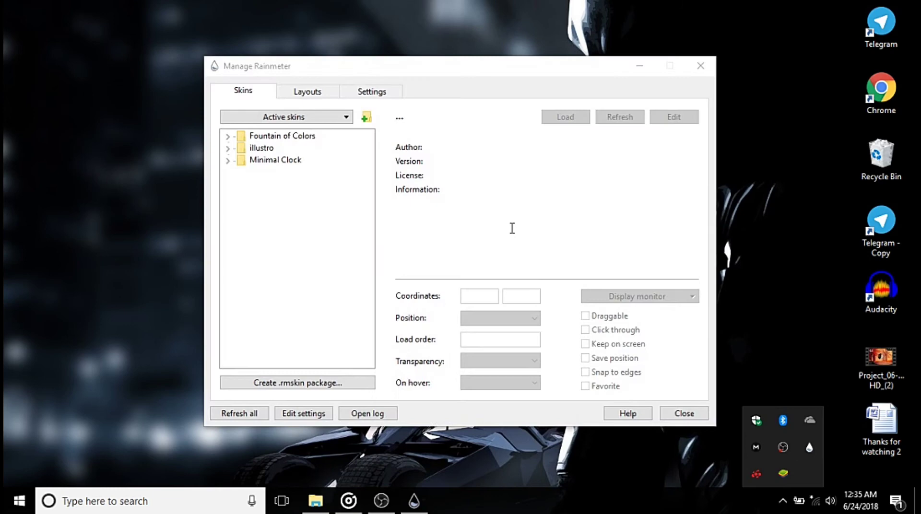
click(296, 139)
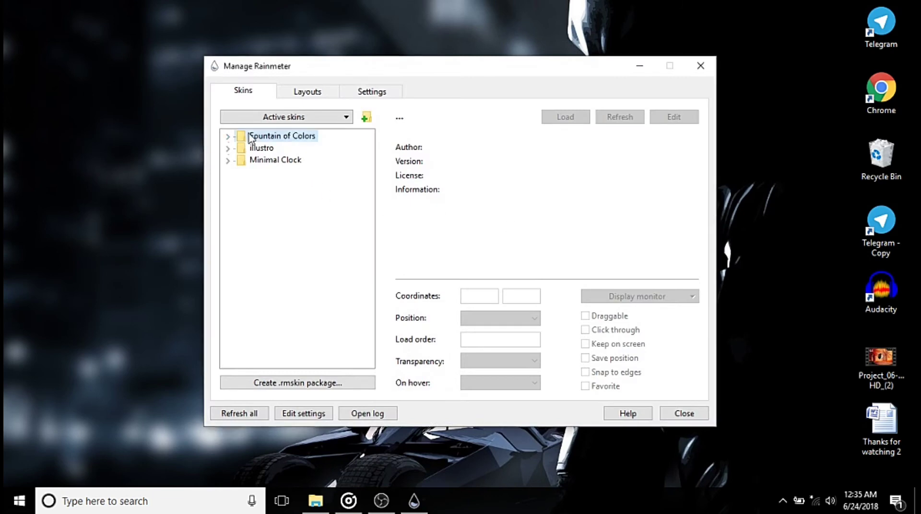
click(228, 136)
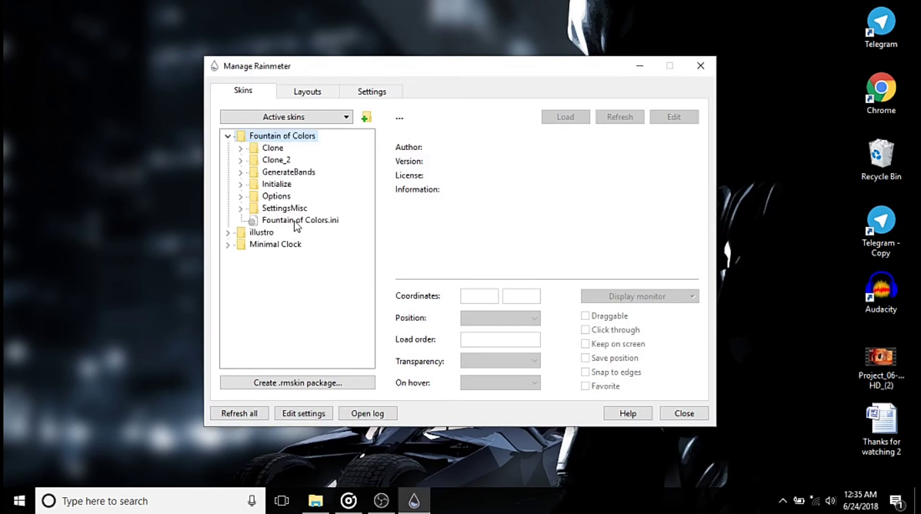
click(295, 221)
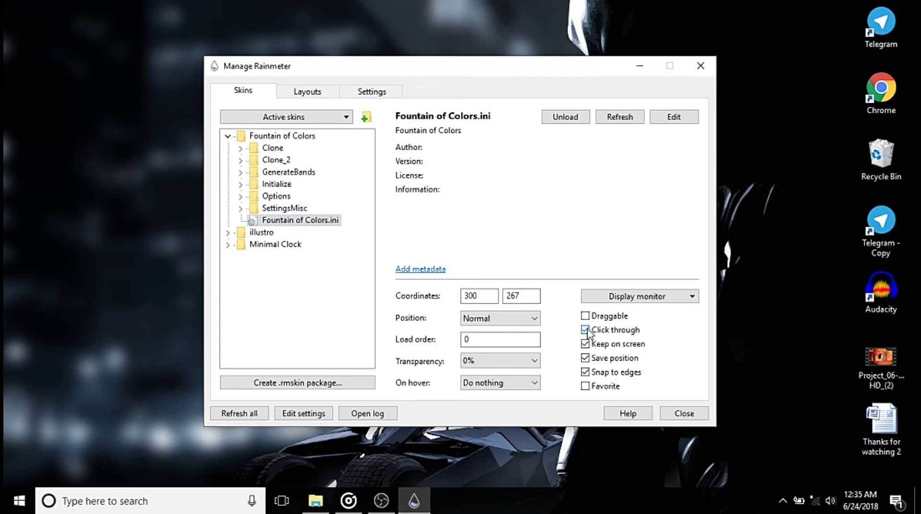
click(679, 414)
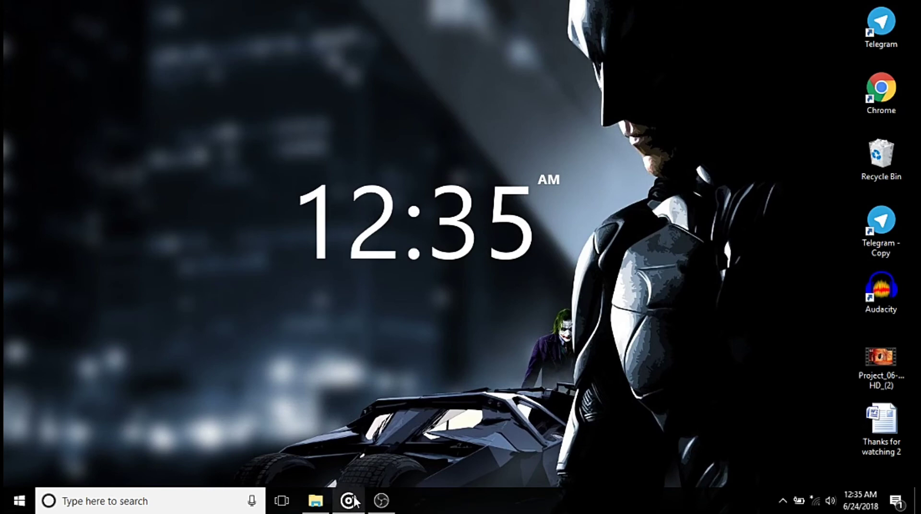
Resume the Groove Music track and watch the visualizer on the desktop
mouse_move(349, 501)
click(340, 442)
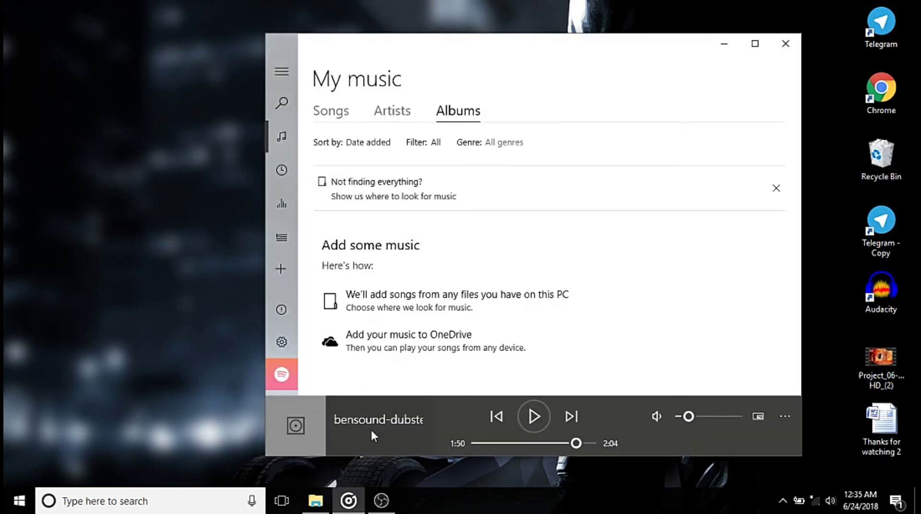
click(532, 415)
click(724, 44)
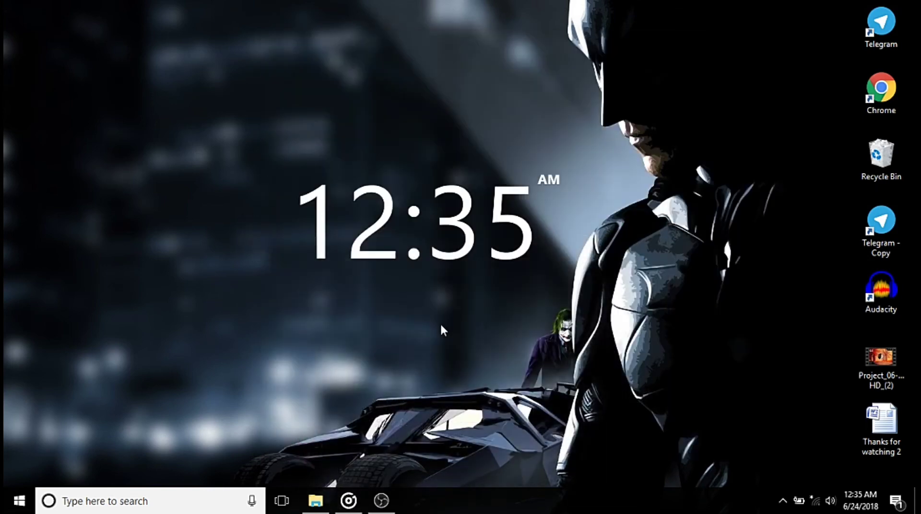
key(XF86AudioRaiseVolume)
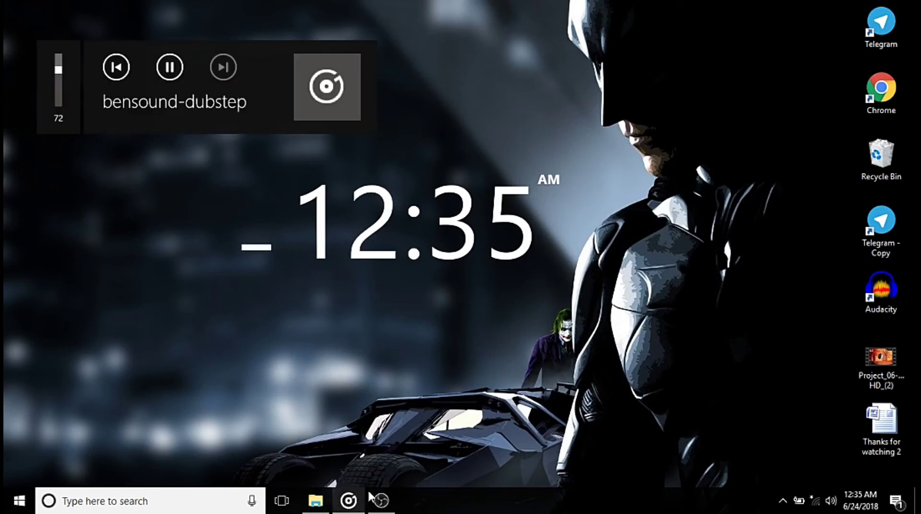
Raise the playback volume to about 59, then pause the music
click(348, 501)
drag(682, 416, 711, 416)
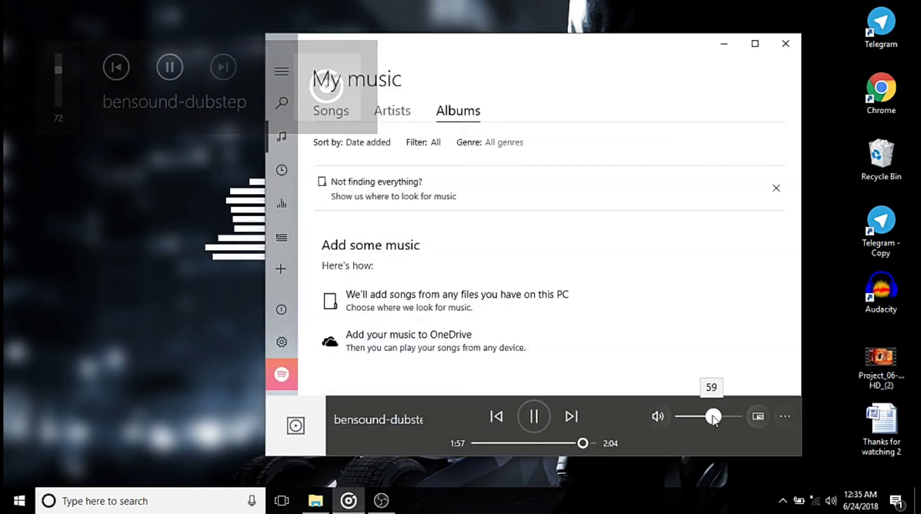
click(724, 44)
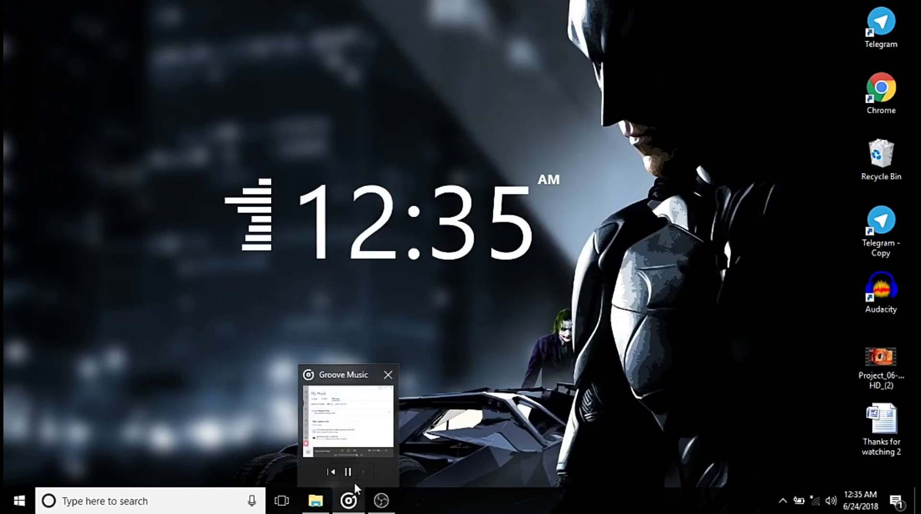
click(353, 471)
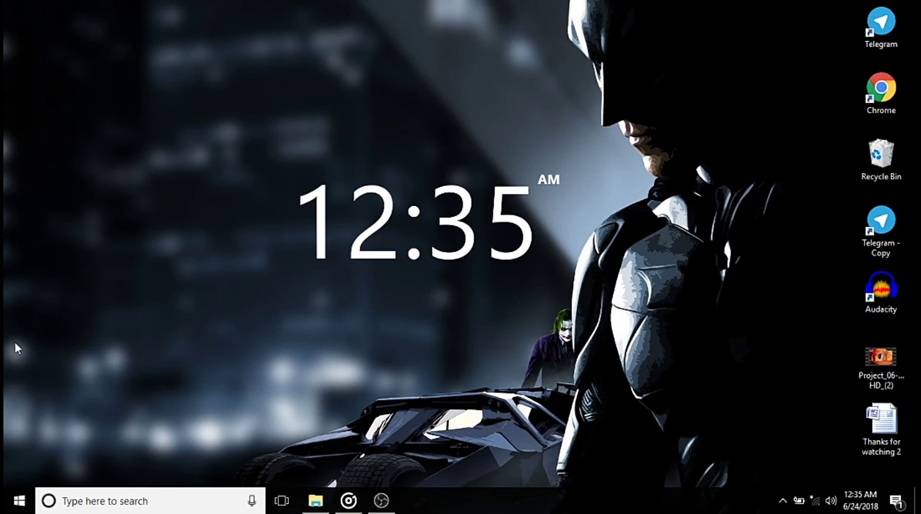
Install the unFold launcher .rmskin package from Downloads and close the Explorer window
click(317, 502)
click(307, 468)
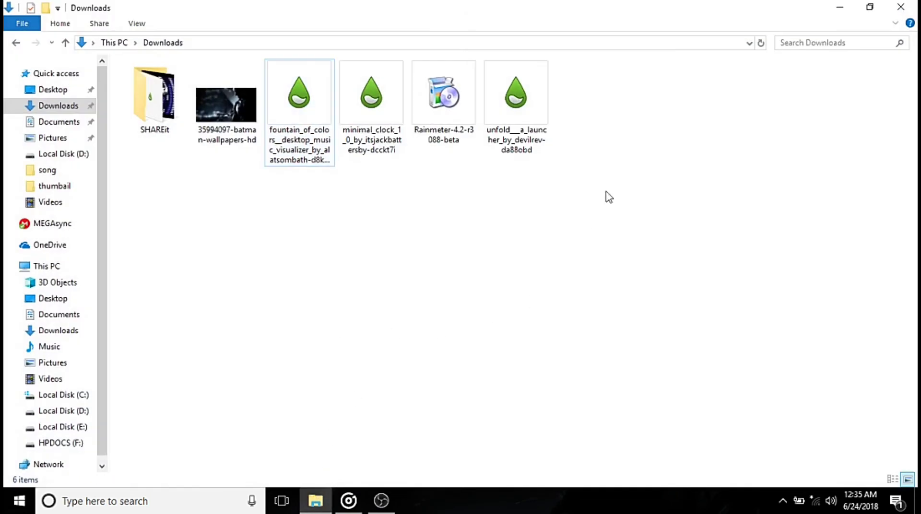
click(522, 103)
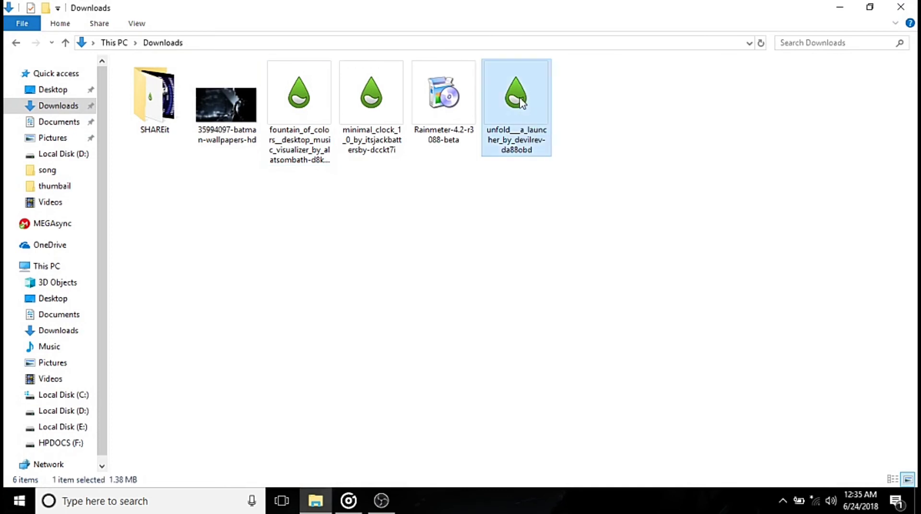
double_click(522, 102)
click(491, 350)
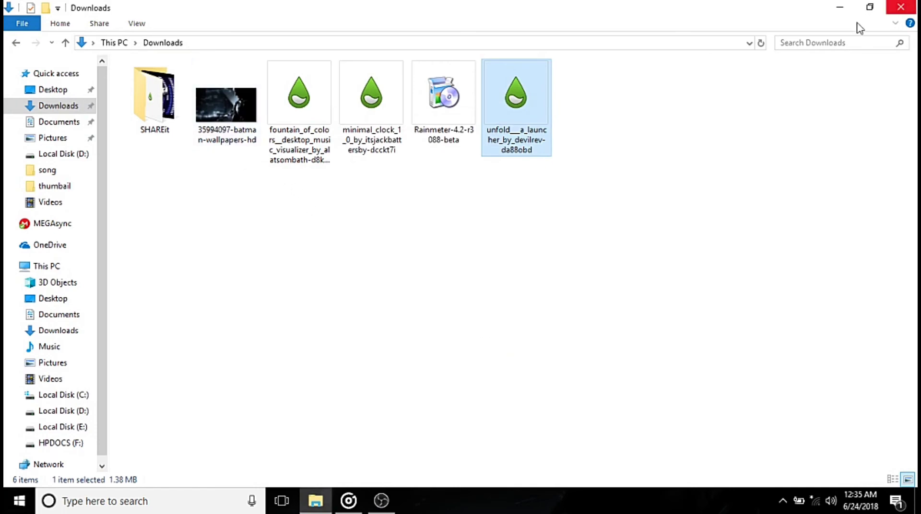
click(908, 7)
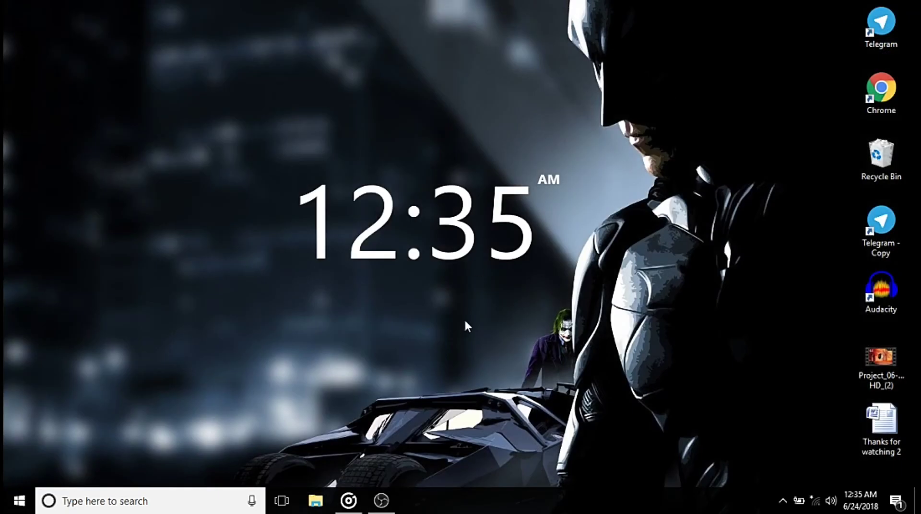
In Manage Rainmeter, load unFold > After Effects > White > After Effects.ini
click(783, 500)
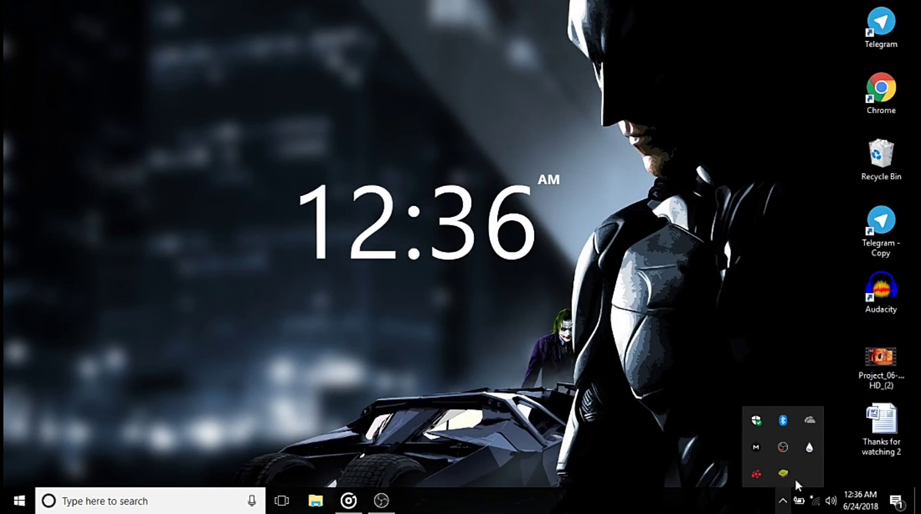
click(810, 448)
drag(393, 71, 501, 87)
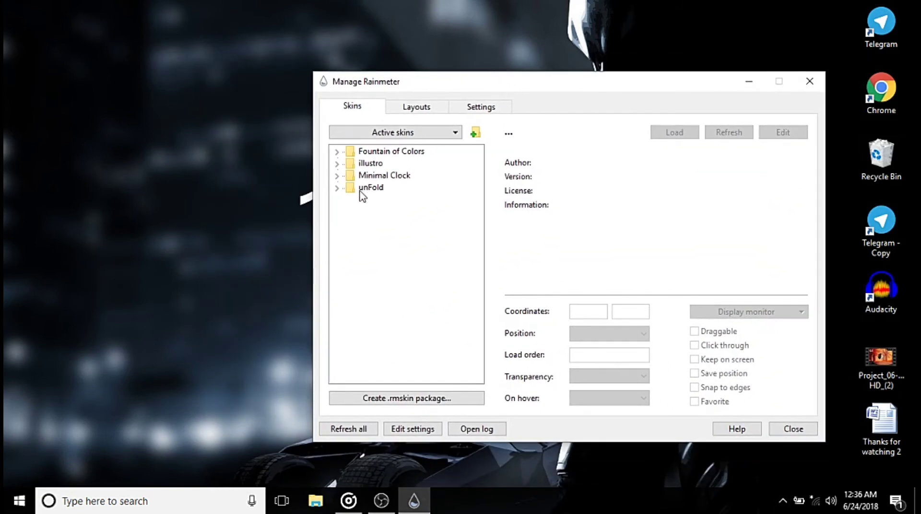
click(363, 188)
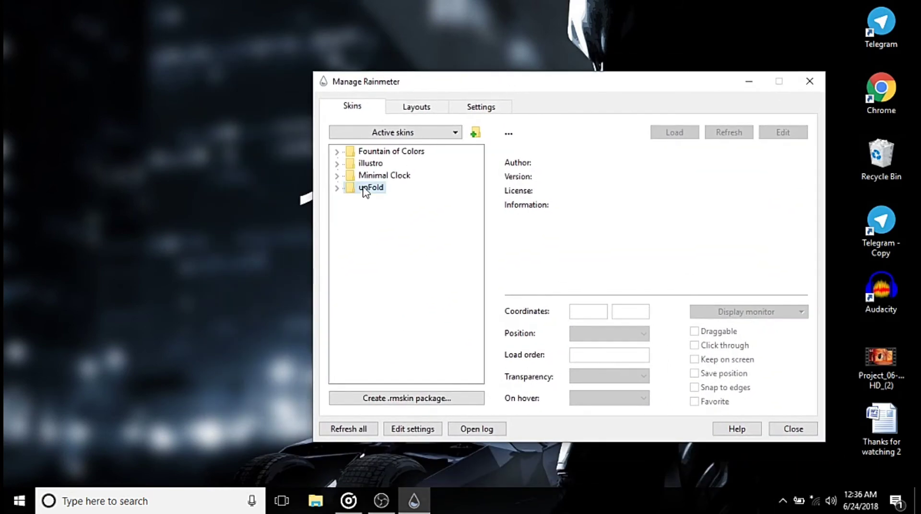
click(337, 188)
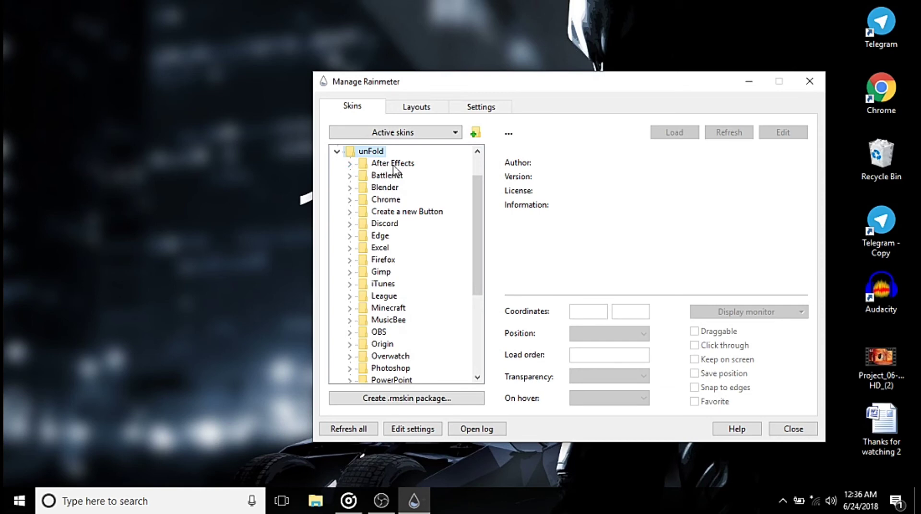
click(349, 164)
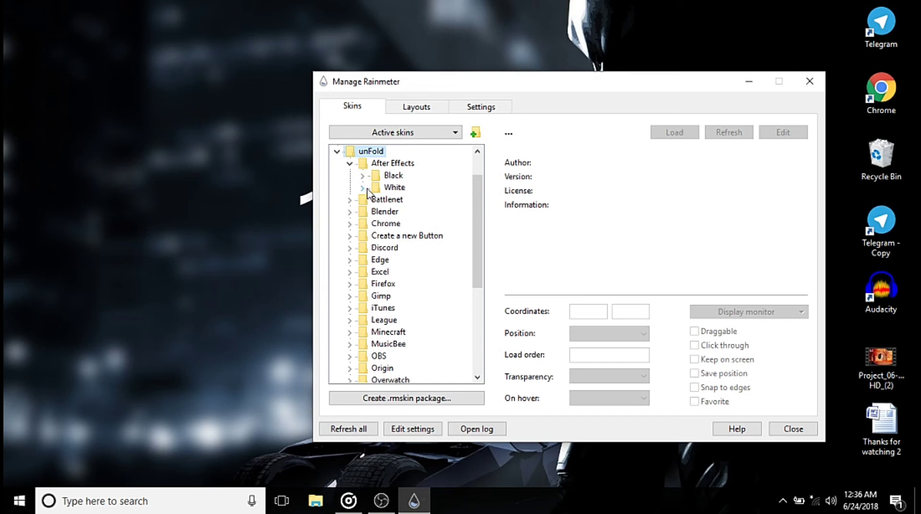
click(397, 189)
click(362, 188)
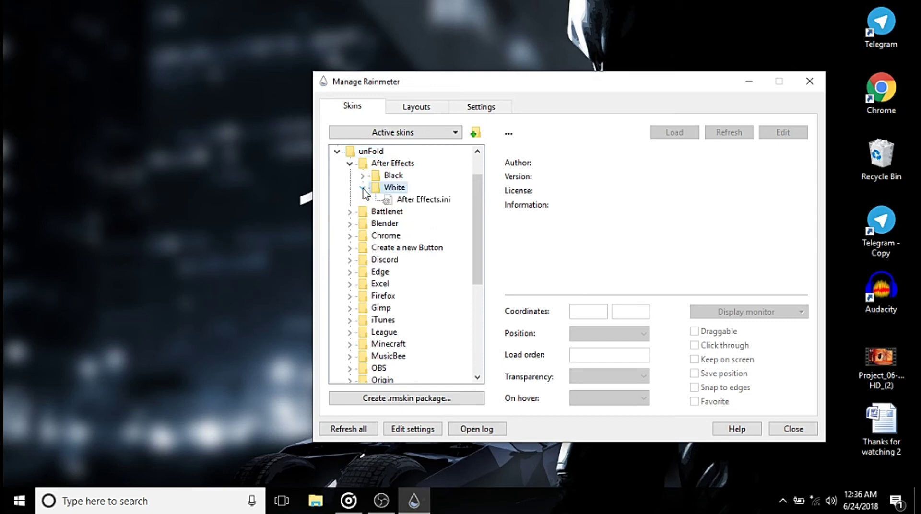
click(406, 201)
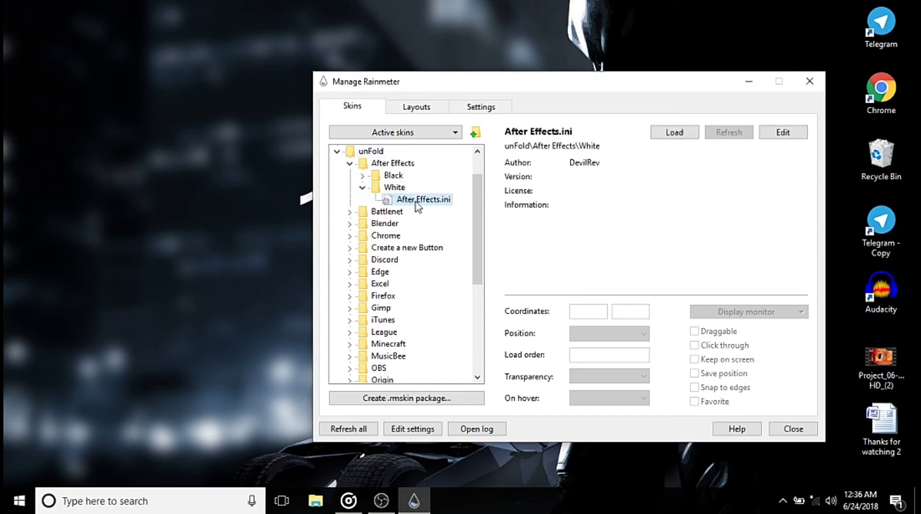
click(673, 134)
Position the After Effects tile at Y 200 with 60% transparency
double_click(447, 205)
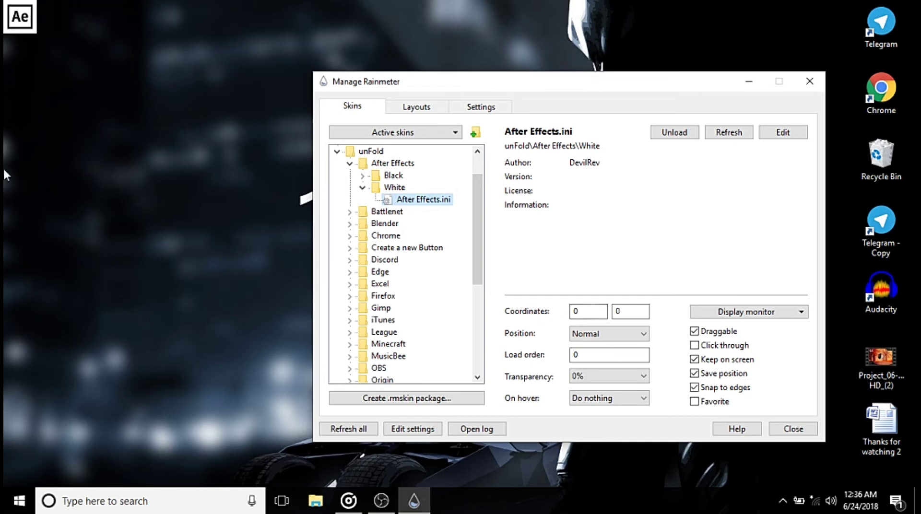
click(617, 311)
text(200)
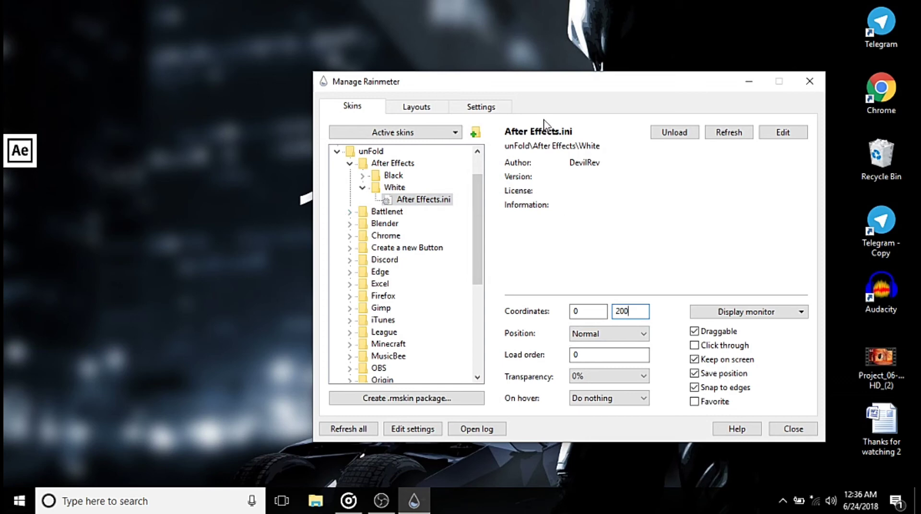
click(624, 381)
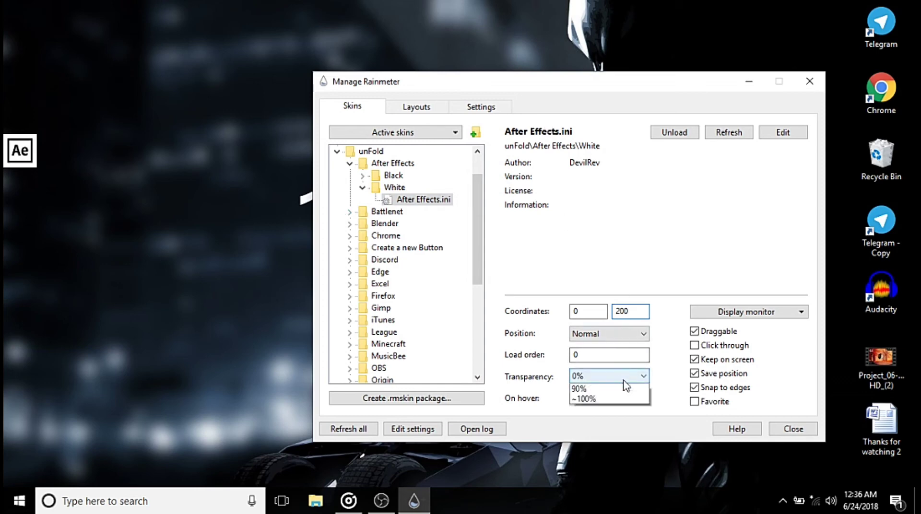
click(595, 450)
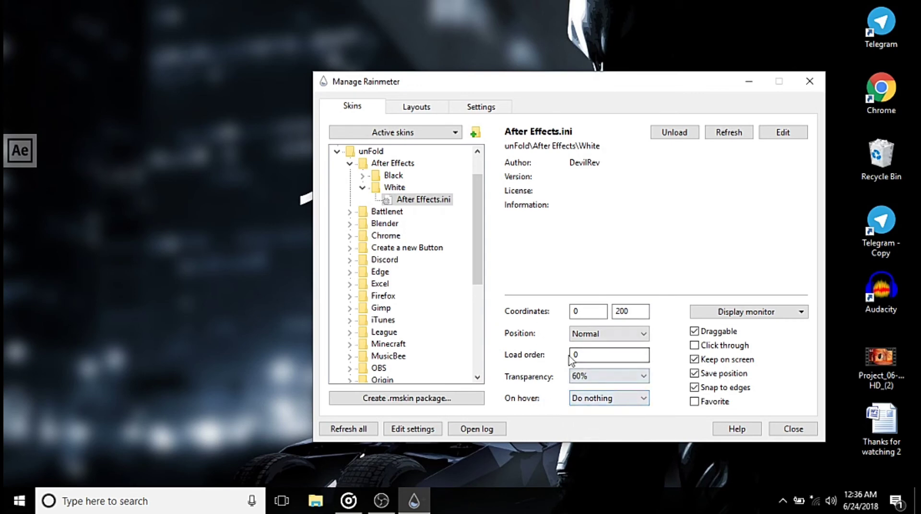
click(751, 81)
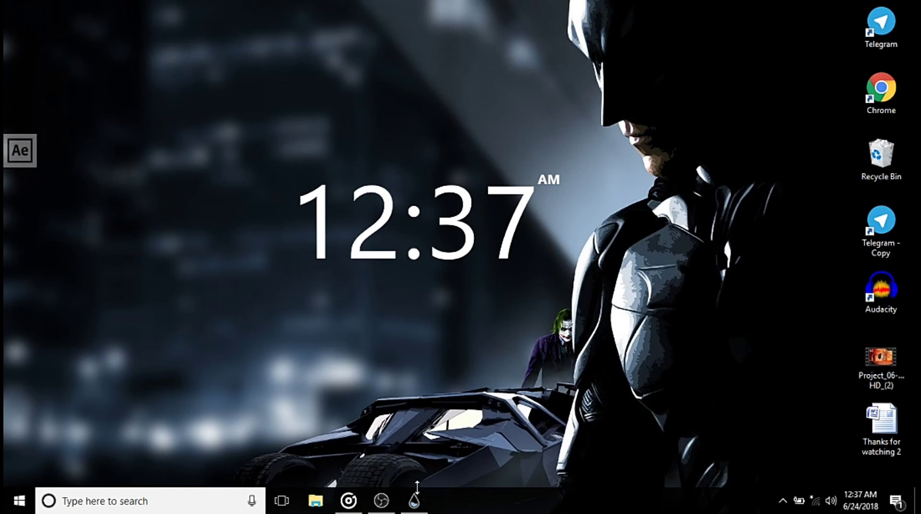
Make the After Effects icon fade in on hover and preview it on the desktop
click(413, 501)
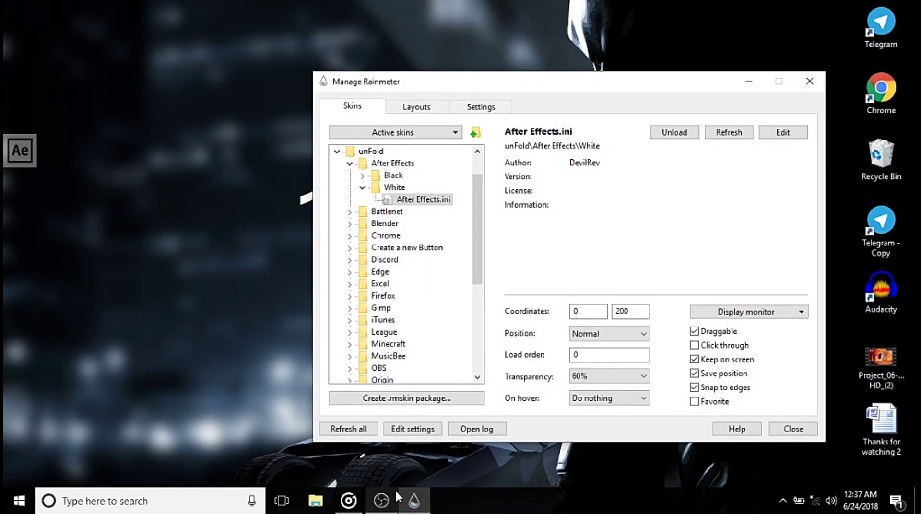
click(637, 400)
click(614, 432)
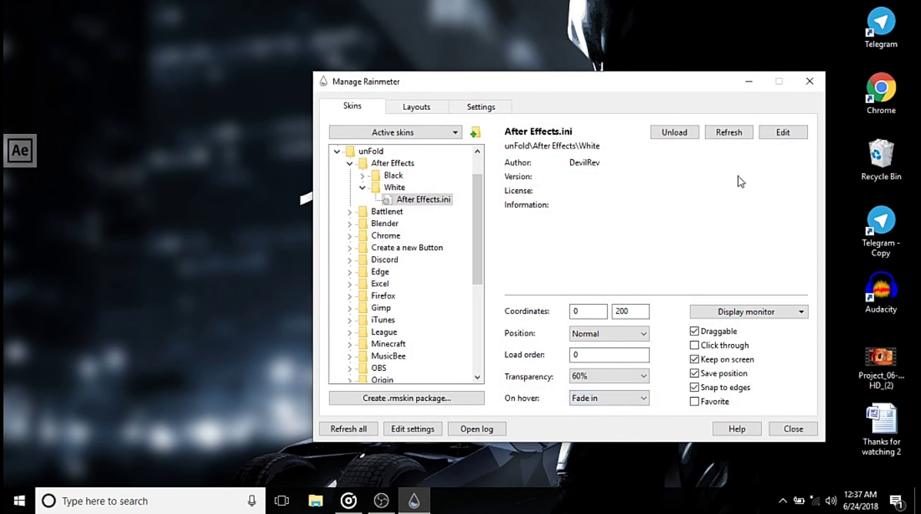
click(747, 89)
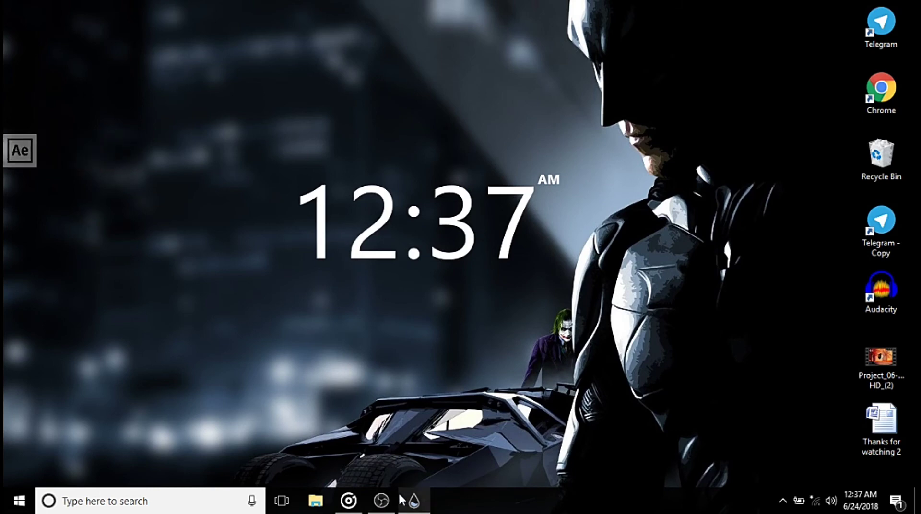
click(414, 501)
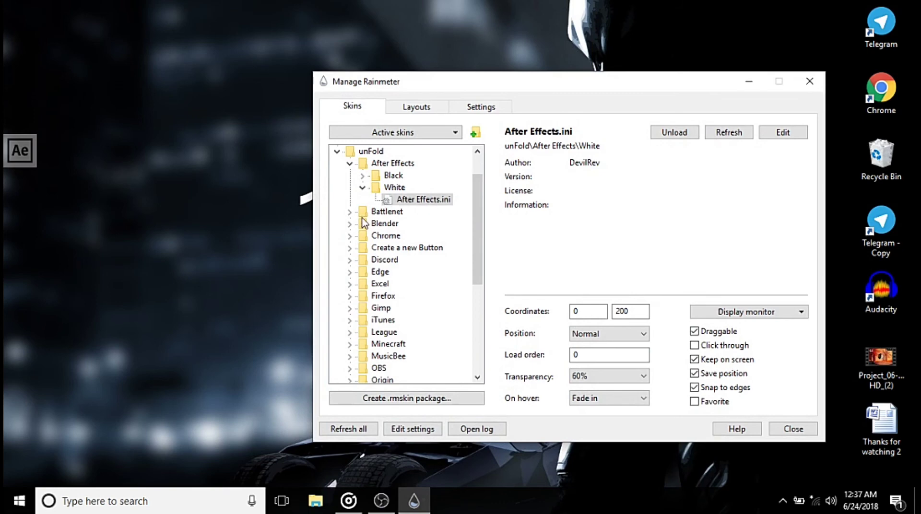
Load the white Chrome.ini skin and make it 60% transparent
click(350, 235)
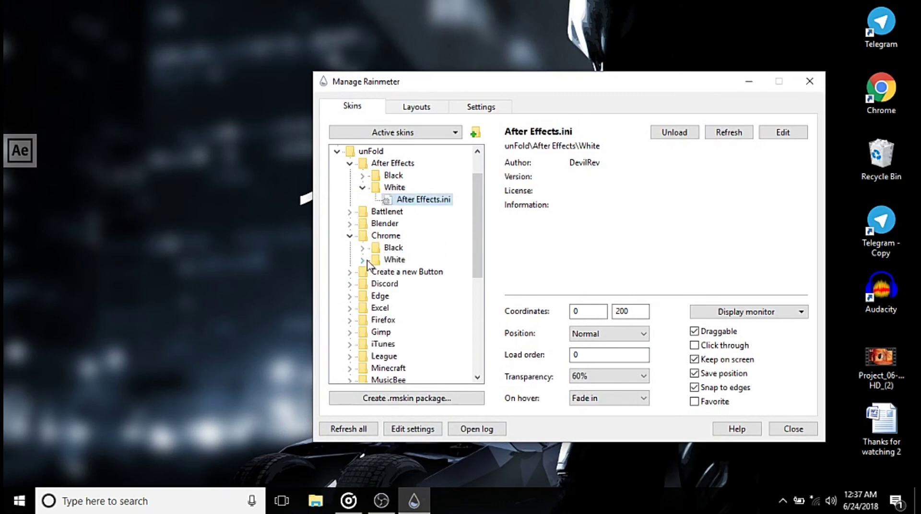
click(362, 259)
click(416, 271)
click(674, 134)
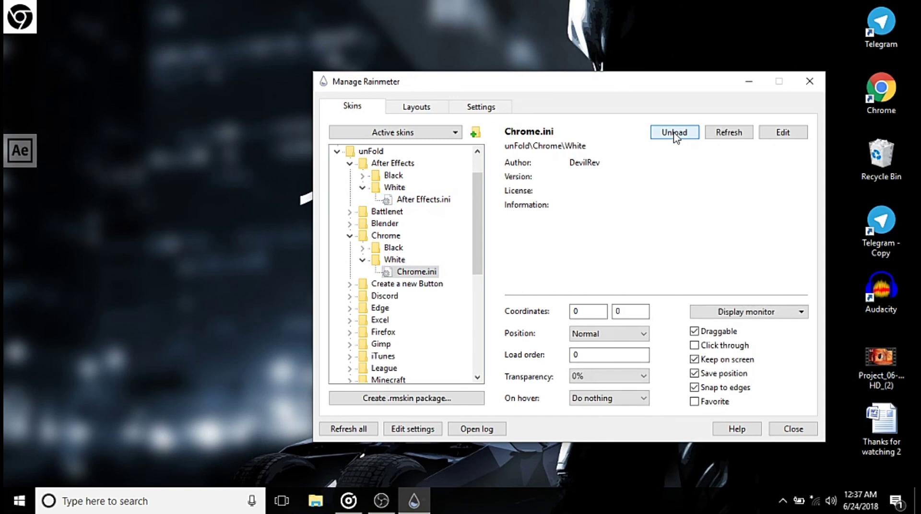
click(605, 377)
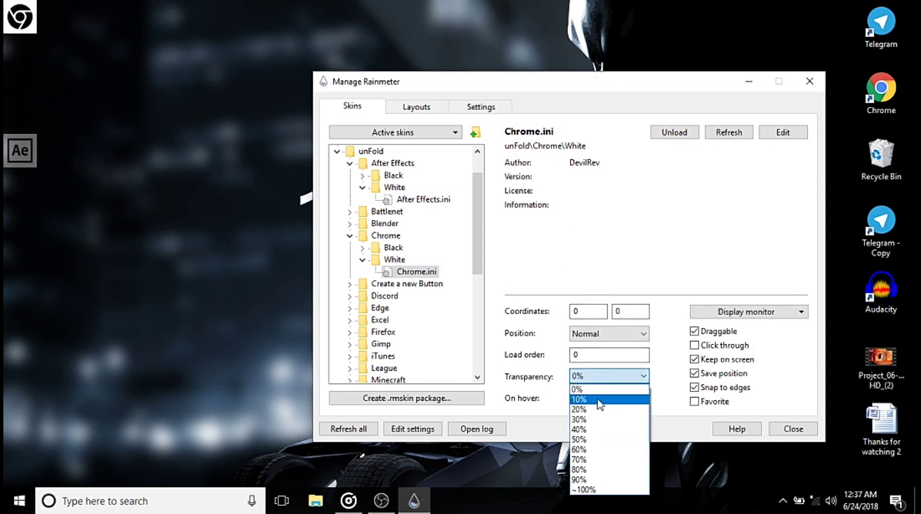
click(589, 450)
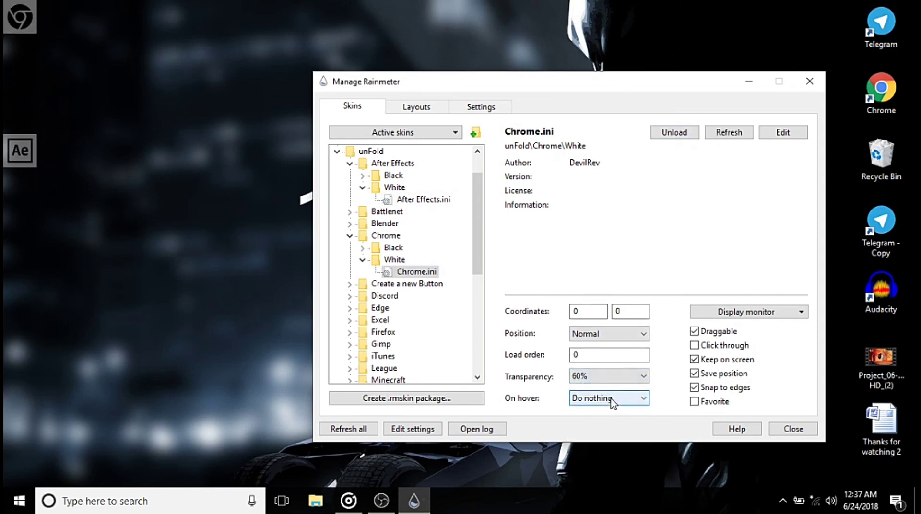
Make the Chrome icon fade in on hover and place it at Y 250
click(612, 402)
click(599, 434)
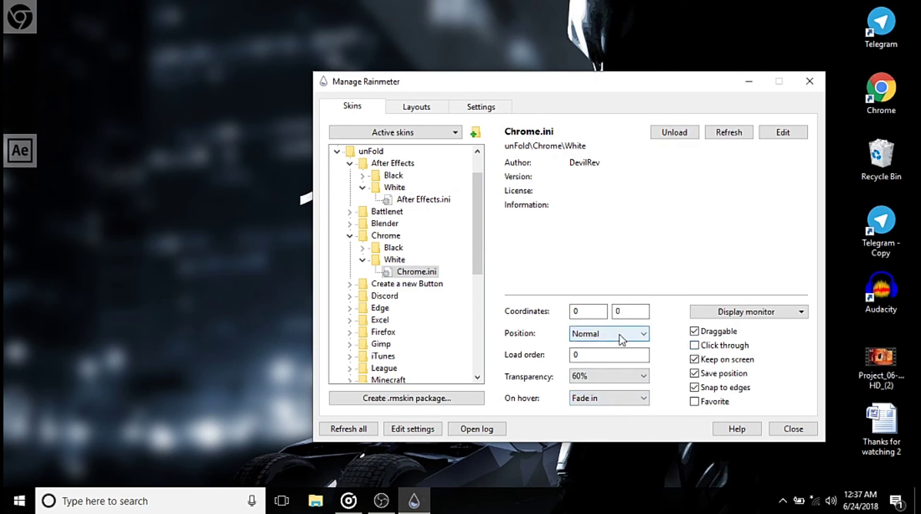
double_click(626, 314)
text(2)
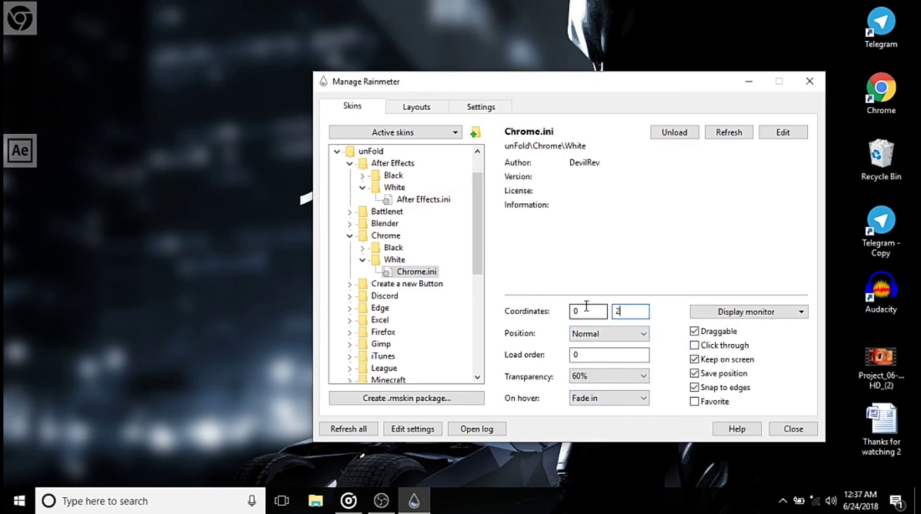
text(50)
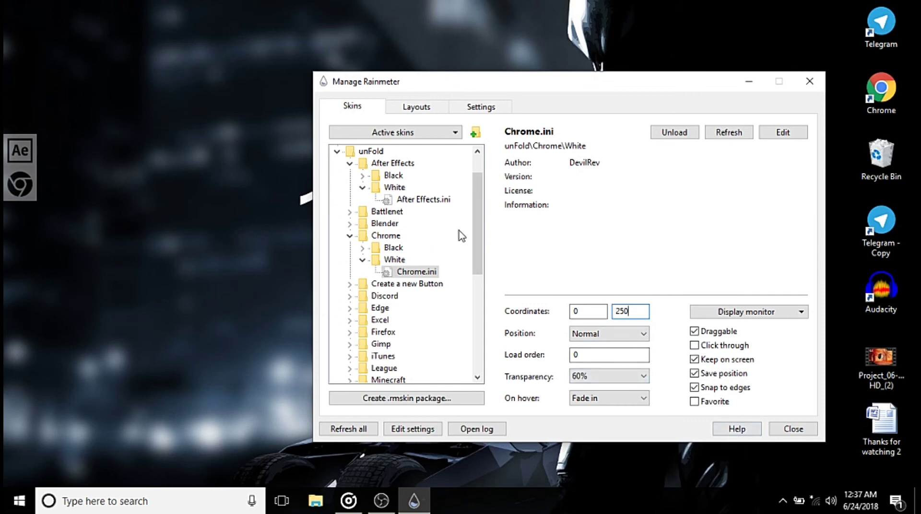
scroll(486, 242, down, 1)
scroll(486, 242, down, 1)
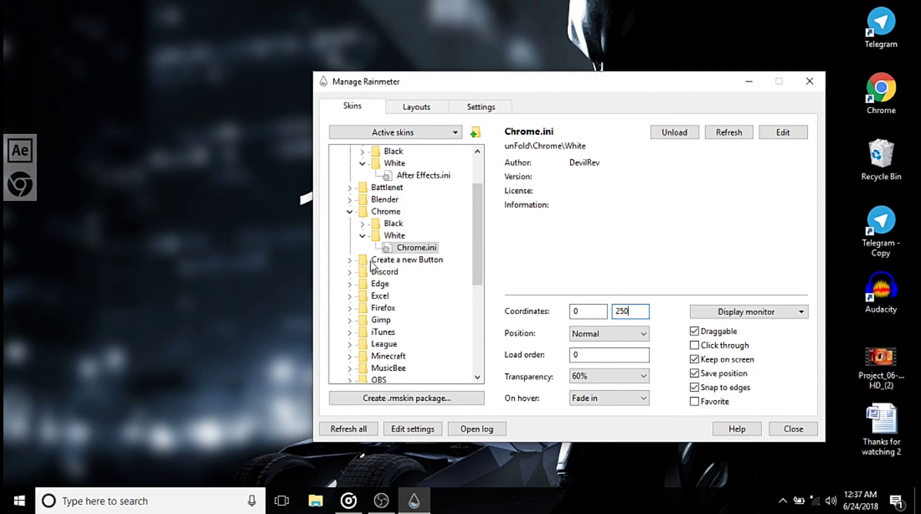
scroll(477, 239, down, 3)
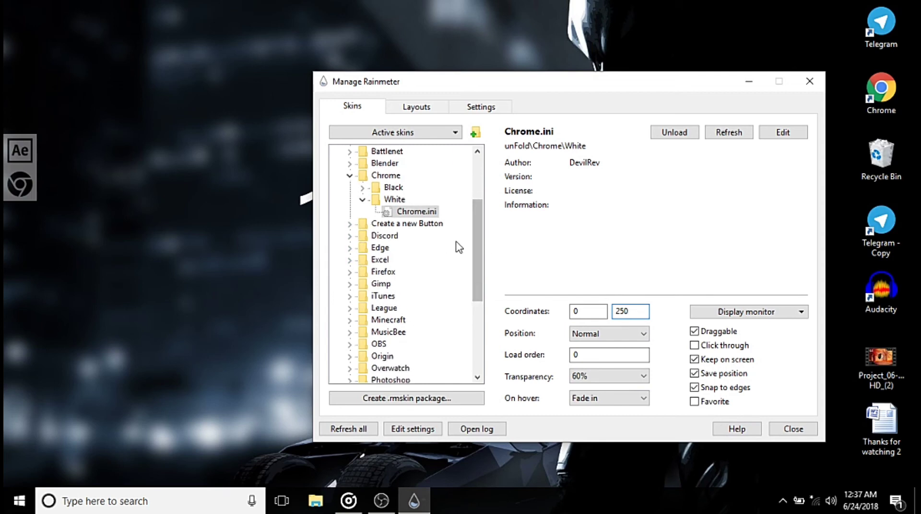
Load the white Edge and Firefox unFold skins
click(349, 247)
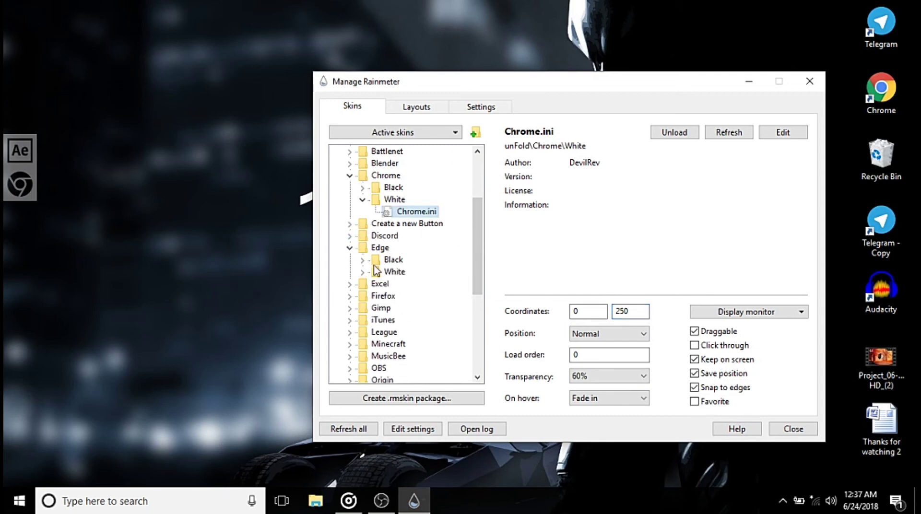
double_click(394, 271)
double_click(410, 283)
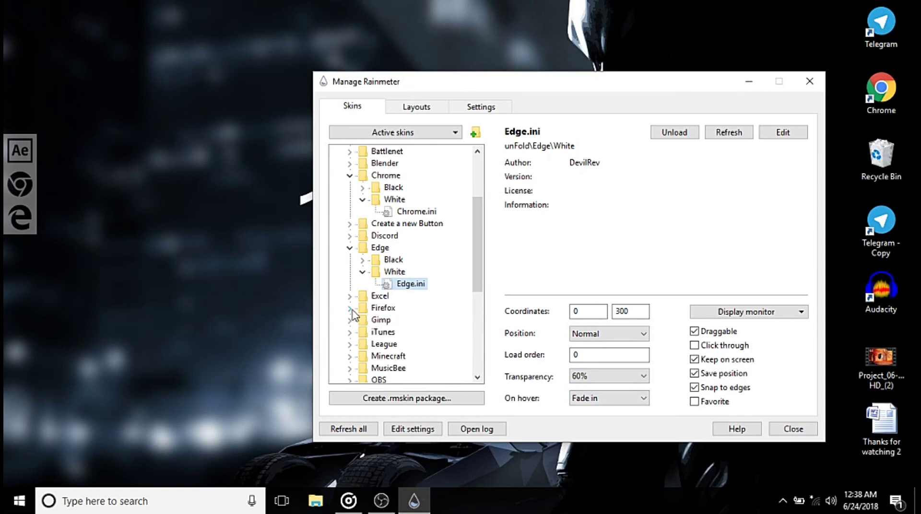
click(350, 307)
double_click(395, 332)
double_click(414, 344)
Place the Firefox icon at Y 350, 60% transparent, fading in on hover
double_click(618, 311)
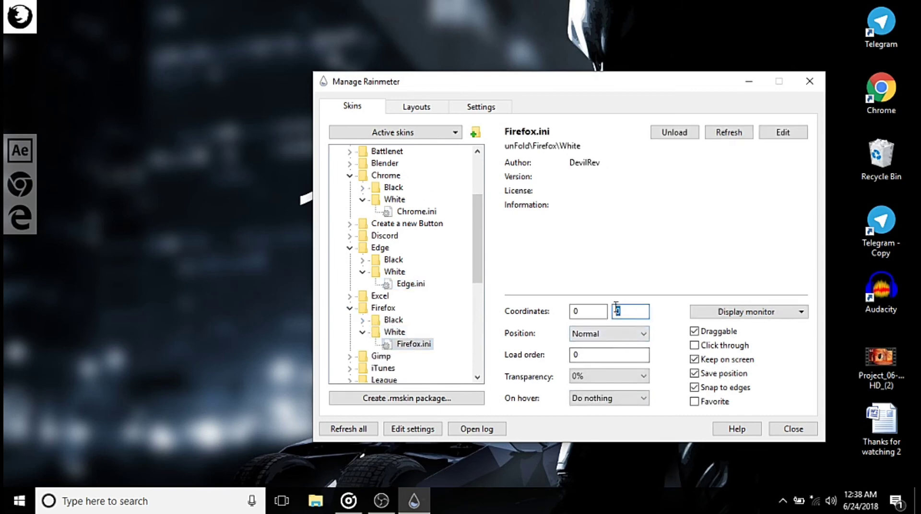
text(400)
key(Return)
double_click(626, 310)
text(350)
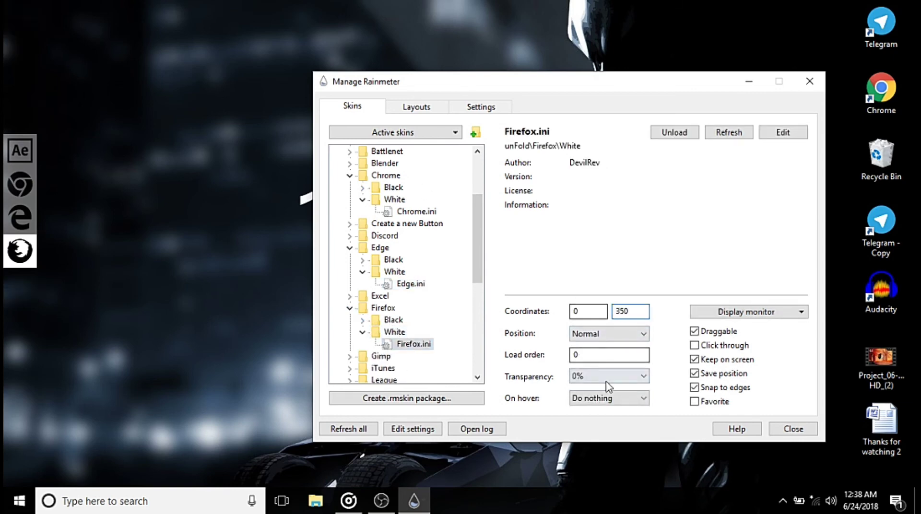
click(609, 376)
click(600, 447)
click(598, 398)
click(584, 432)
scroll(408, 336, down, 1)
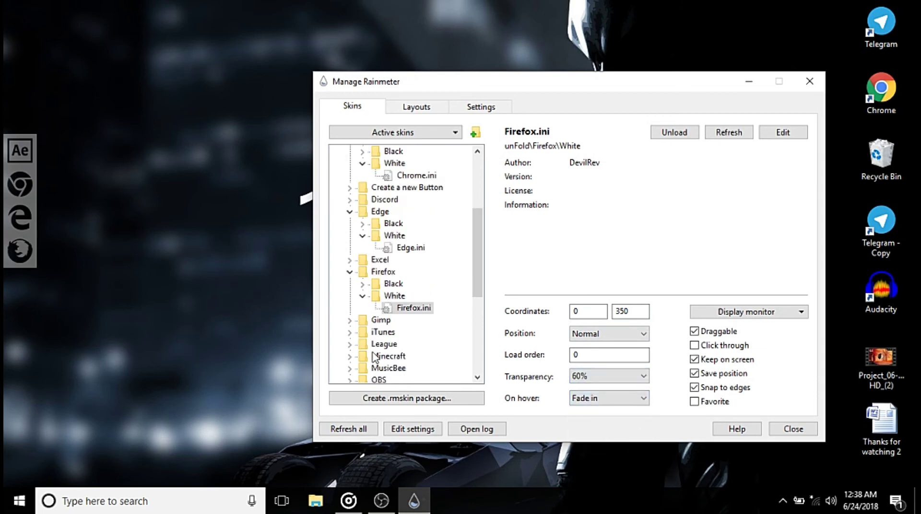
scroll(408, 336, down, 1)
Load the white OBS skin at Y 400, 60% transparent, fading in on hover
double_click(379, 344)
double_click(394, 368)
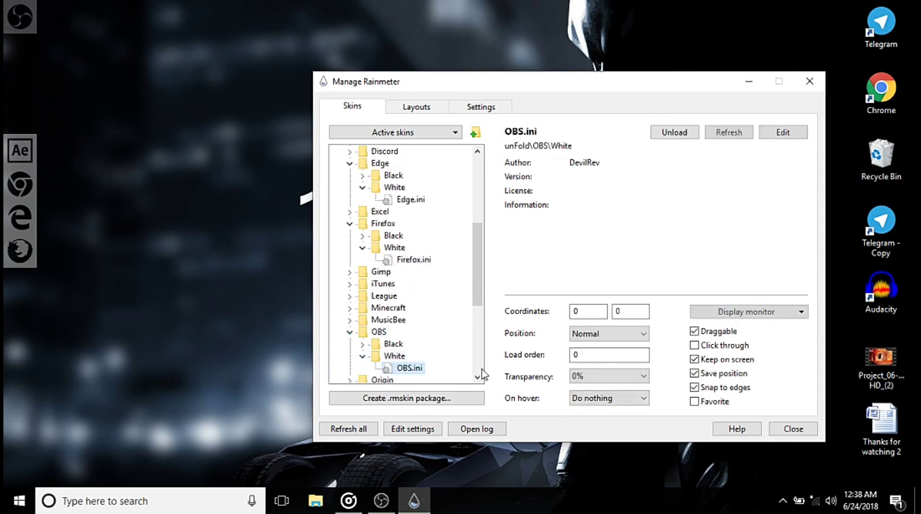
double_click(624, 311)
text(40)
key(Return)
text(0)
key(Return)
click(609, 376)
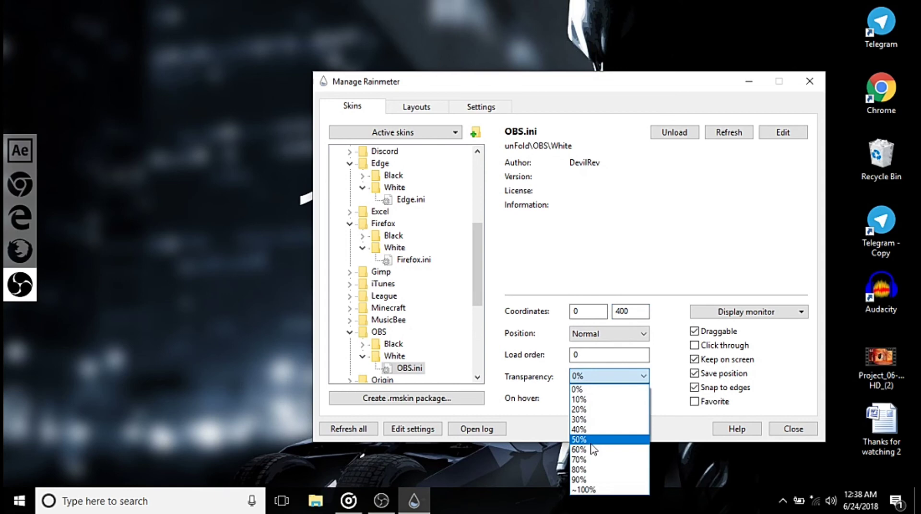
click(600, 446)
click(597, 398)
click(601, 427)
scroll(408, 288, down, 2)
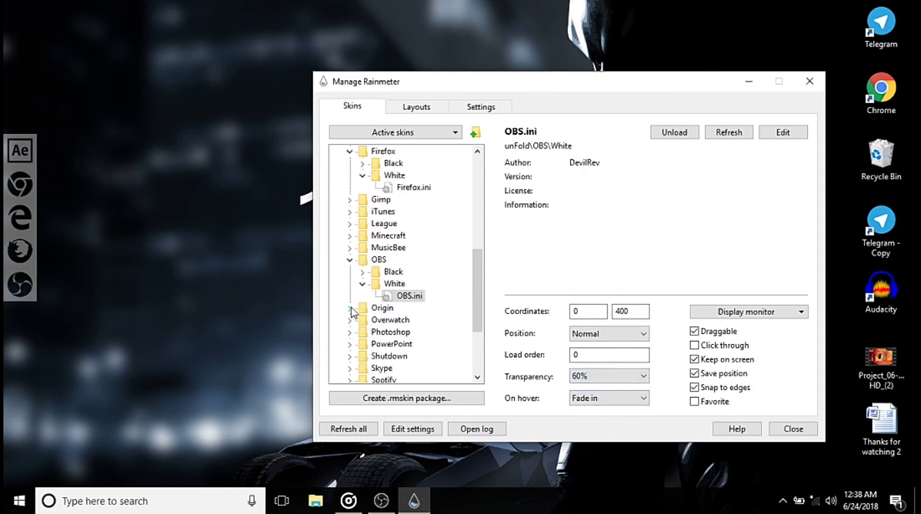
Load the white Origin skin at Y 450, 60% transparent, fading in on hover
double_click(382, 307)
double_click(394, 332)
double_click(624, 311)
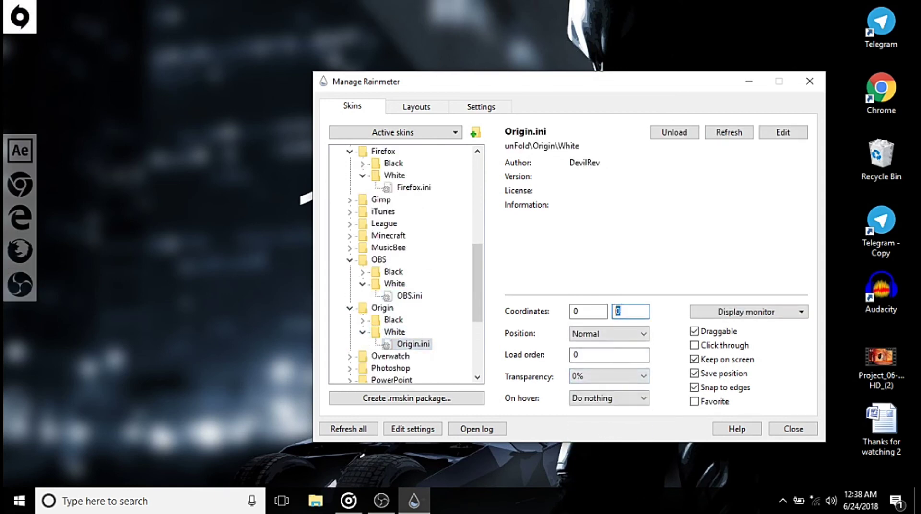
text(450)
key(Return)
click(608, 376)
click(593, 449)
click(600, 398)
click(599, 428)
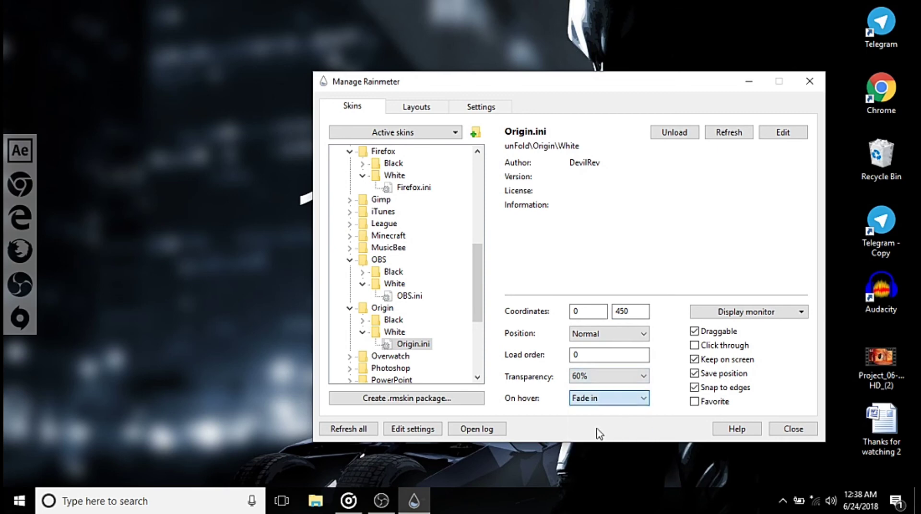
scroll(399, 361, down, 1)
scroll(398, 359, down, 1)
Load the white Steam skin, 60% transparent, fading in on hover, and set its Y position
double_click(383, 356)
scroll(389, 358, down, 1)
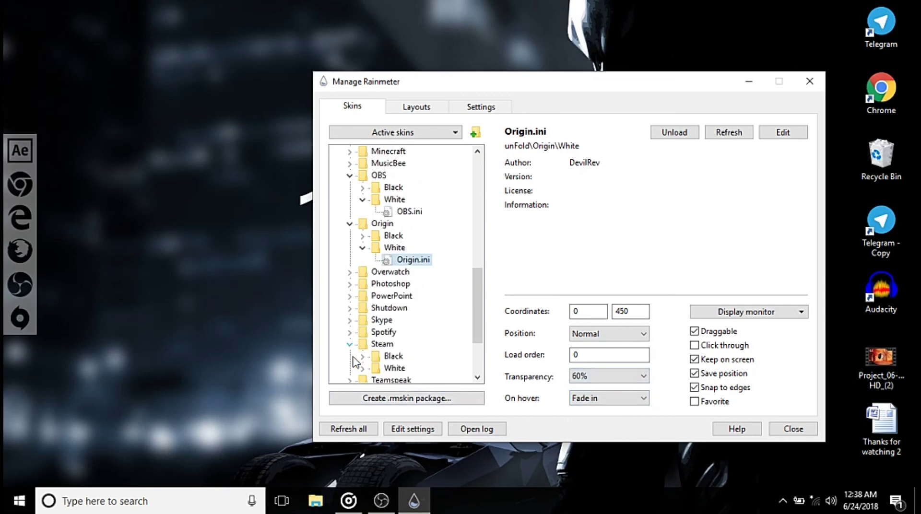
scroll(398, 368, down, 1)
double_click(412, 368)
click(608, 376)
click(593, 450)
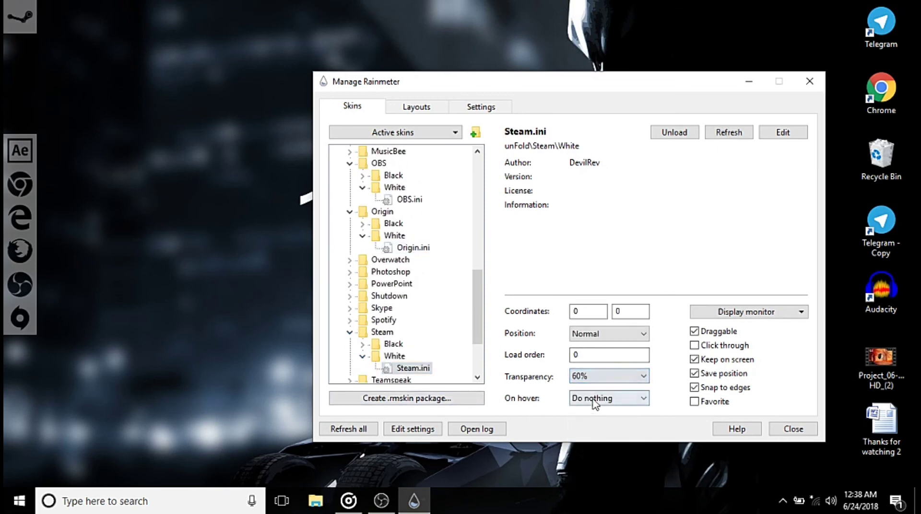
click(599, 398)
click(600, 428)
double_click(618, 310)
text(700)
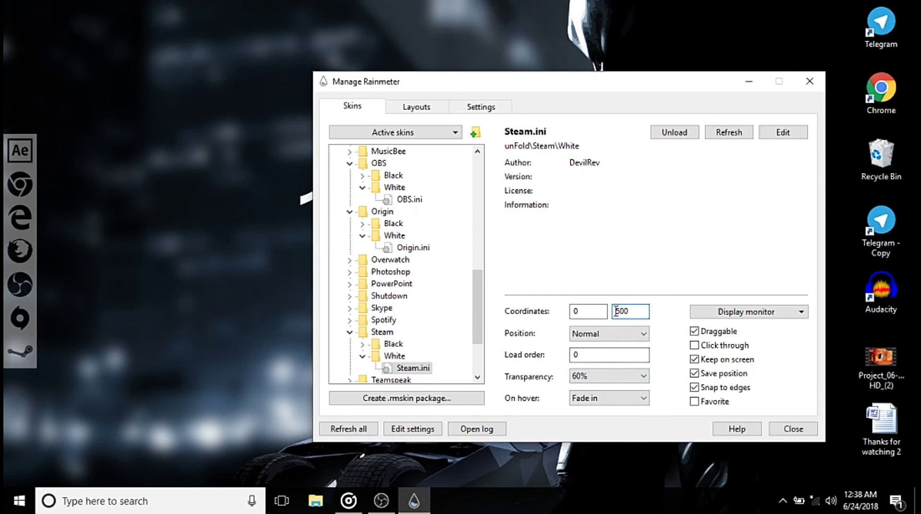
click(748, 83)
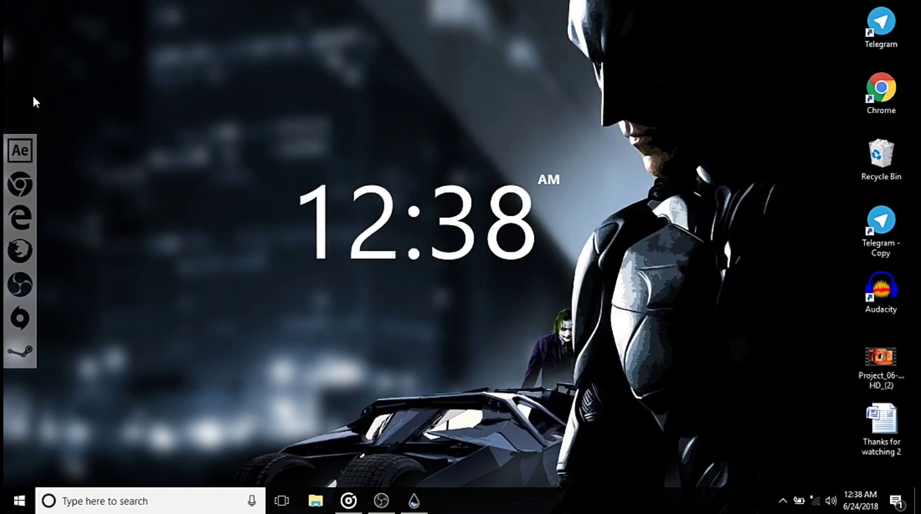
Load the uTorrent\White\uTorrent.ini skin from the skin manager
click(414, 501)
scroll(412, 373, down, 1)
double_click(381, 368)
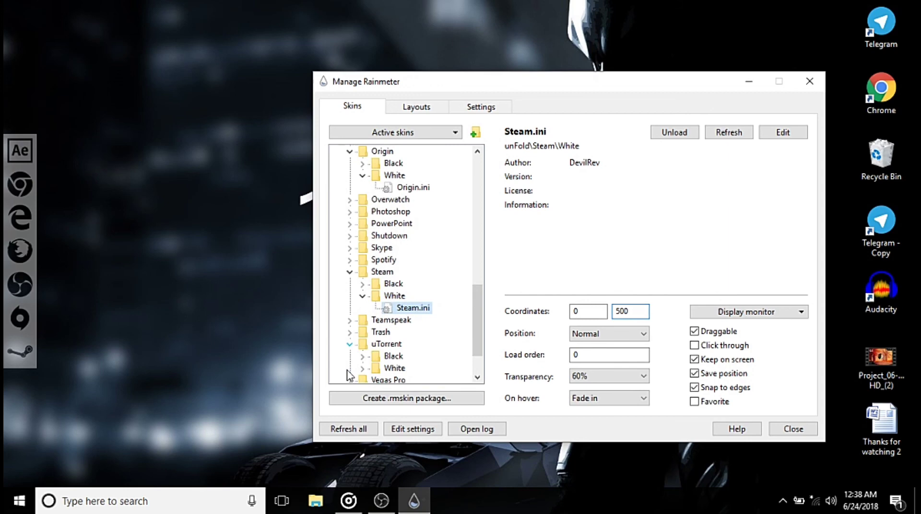
double_click(395, 356)
double_click(416, 368)
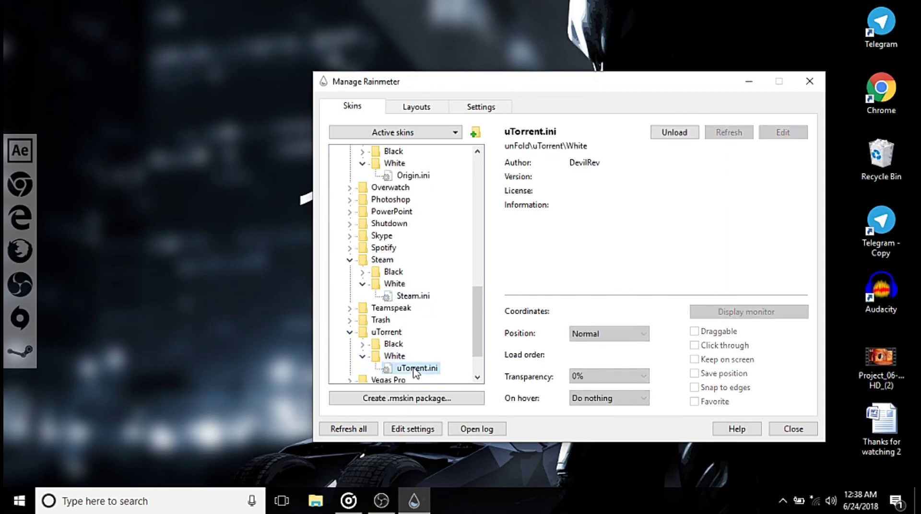
Set the uTorrent icon to Y 150, 60% transparency, fade in on hover, then minimize
double_click(618, 311)
text(150)
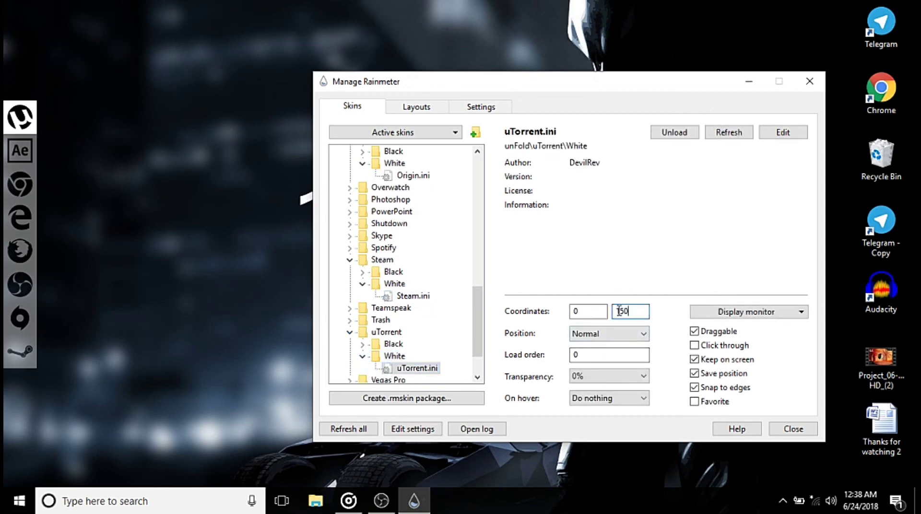
click(610, 376)
click(584, 441)
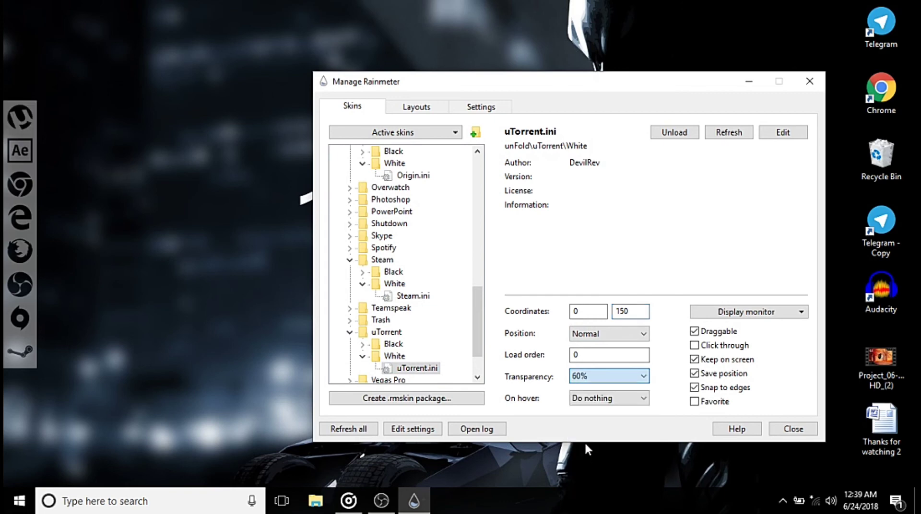
click(604, 398)
click(600, 431)
click(746, 79)
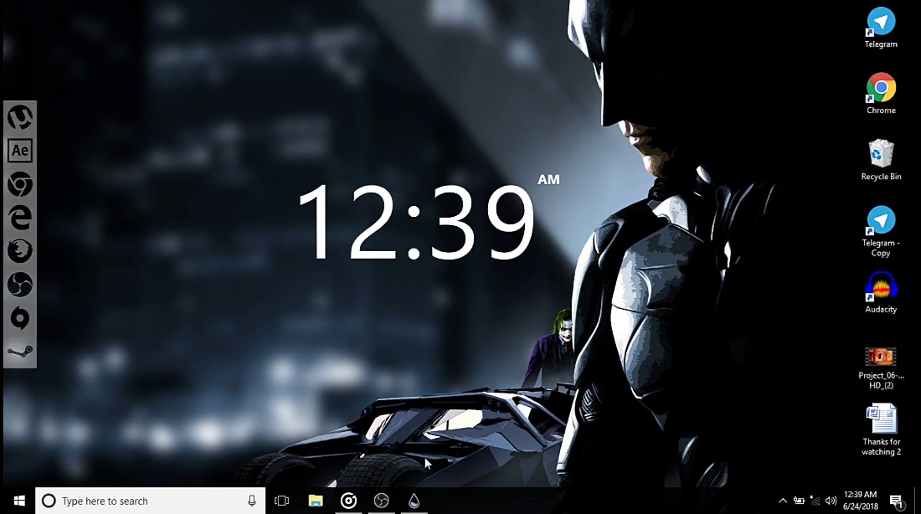
Review the After Effects icon and turn off Draggable for the Chrome and Edge icons
click(414, 501)
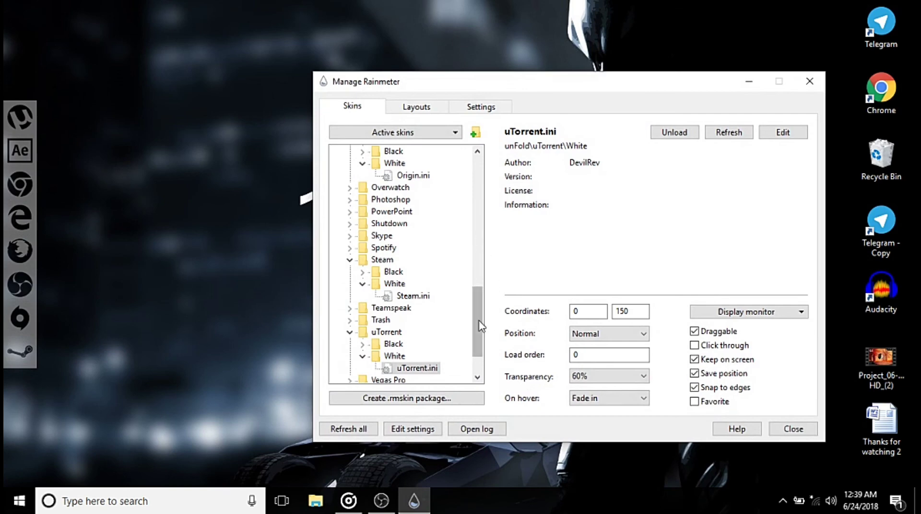
drag(477, 321, 473, 197)
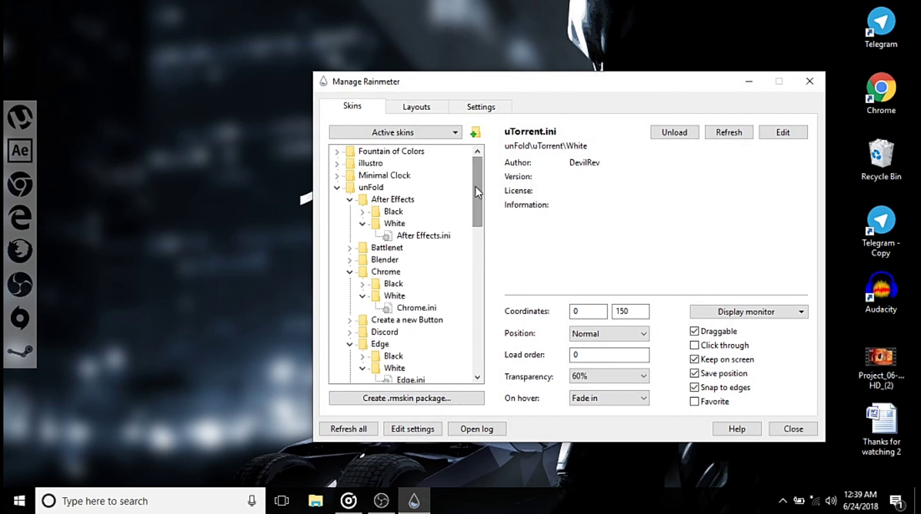
click(442, 239)
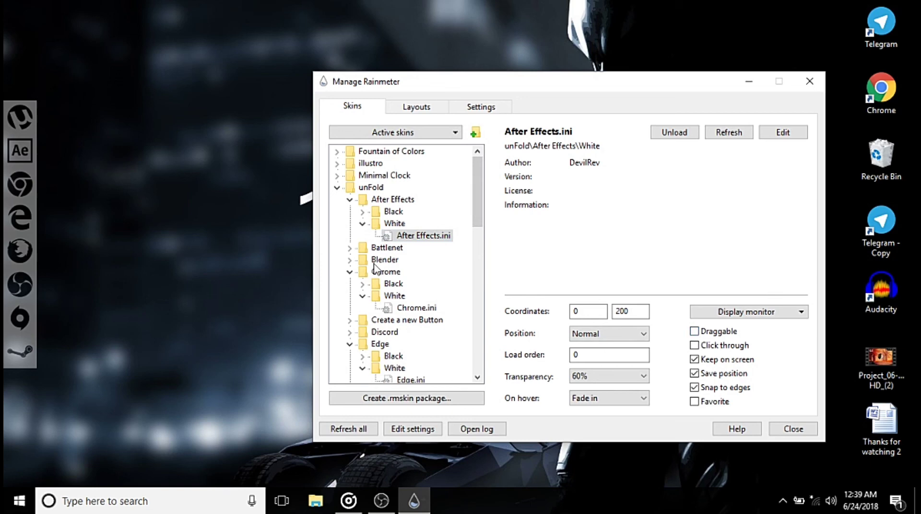
click(405, 308)
click(694, 331)
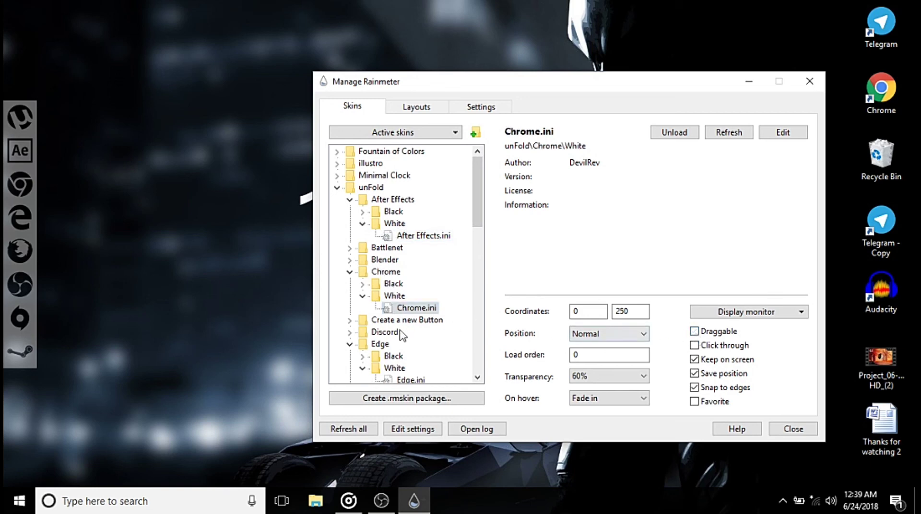
click(403, 378)
click(694, 331)
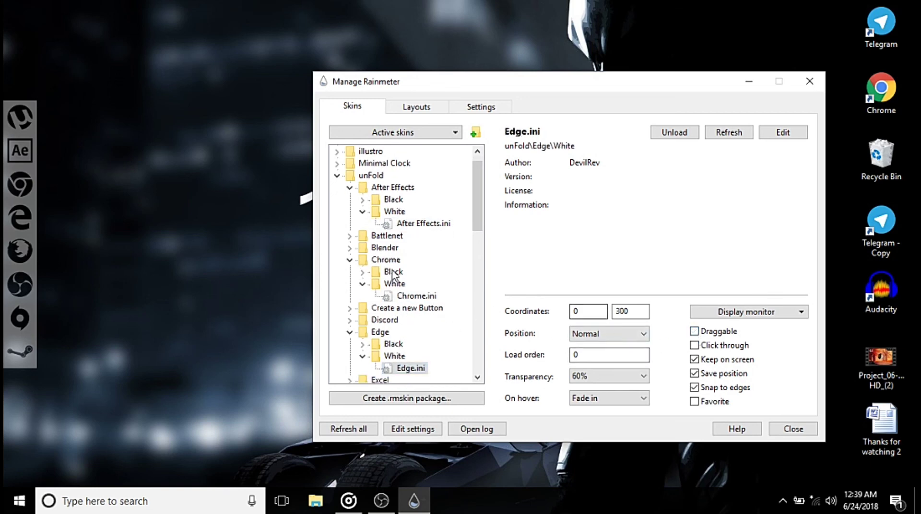
Turn off Draggable for Firefox and OBS, check uTorrent and Steam, then minimize
scroll(394, 277, down, 1)
scroll(406, 346, down, 1)
click(407, 356)
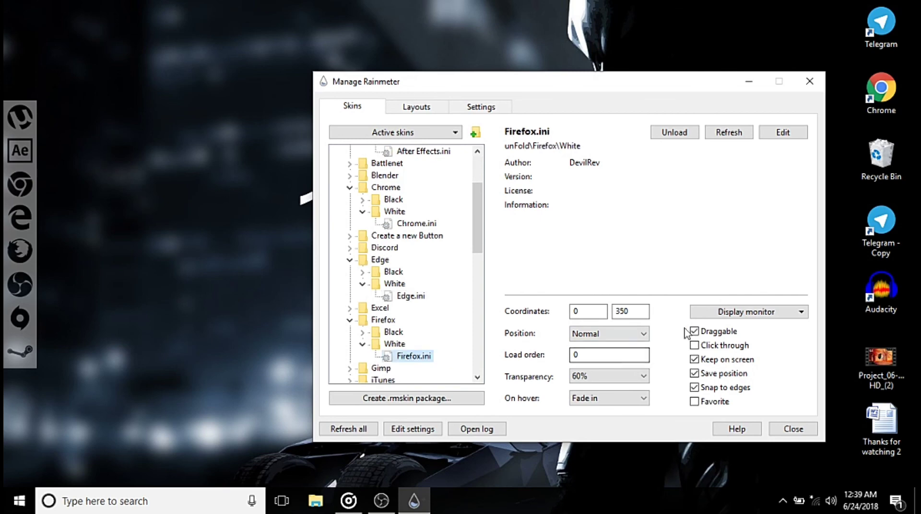
click(694, 331)
scroll(394, 346, down, 2)
scroll(394, 346, down, 1)
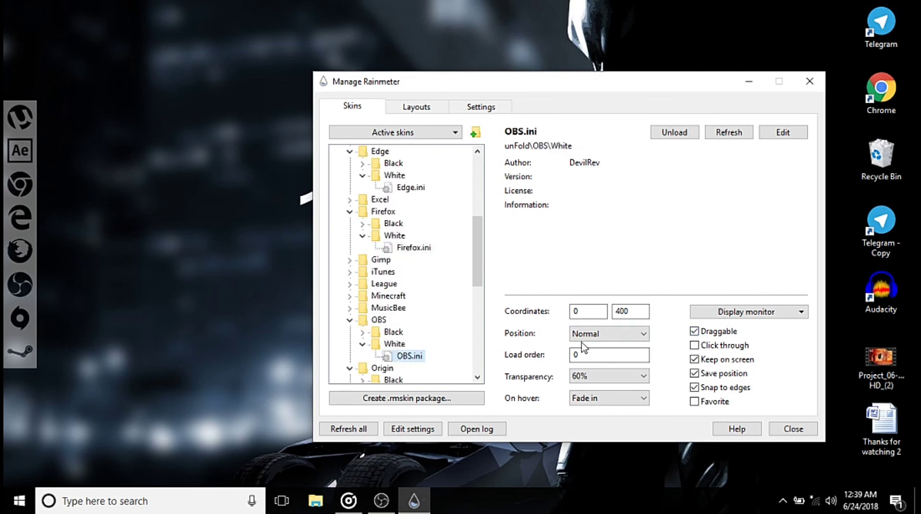
click(703, 334)
scroll(438, 344, down, 2)
scroll(403, 363, down, 2)
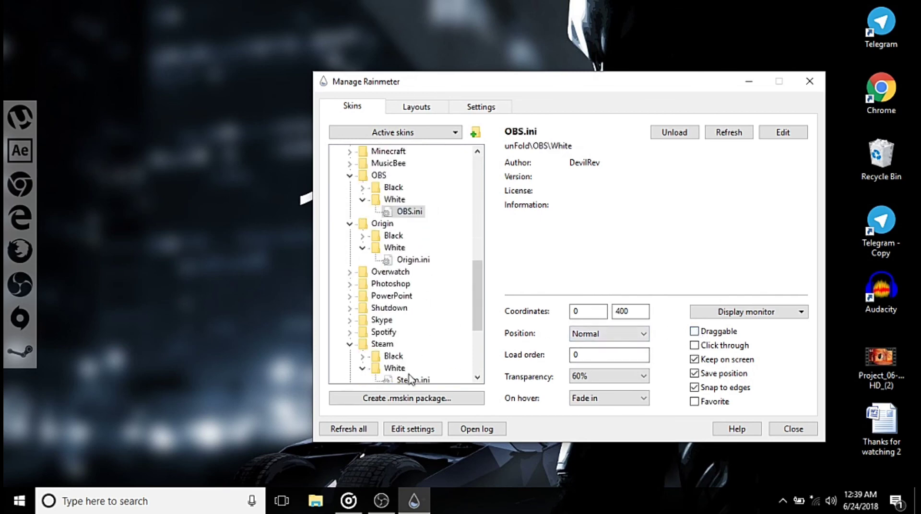
scroll(408, 376, down, 2)
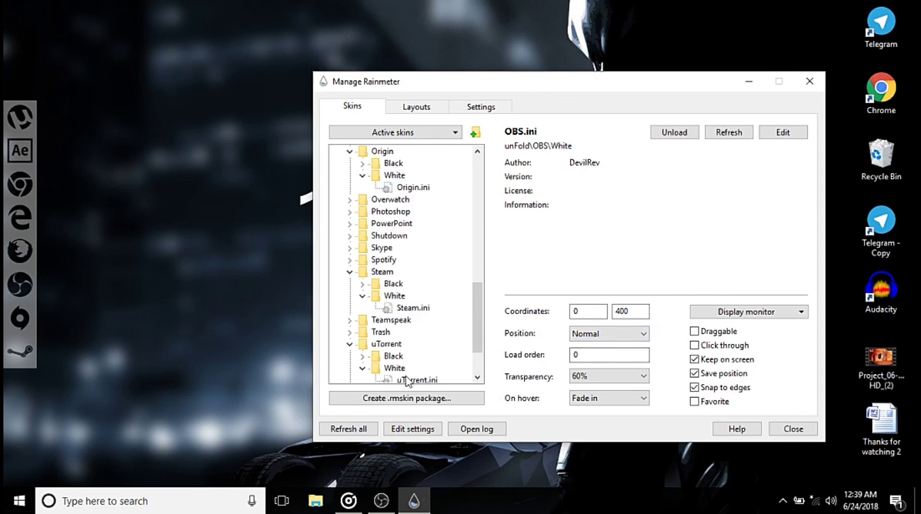
click(406, 380)
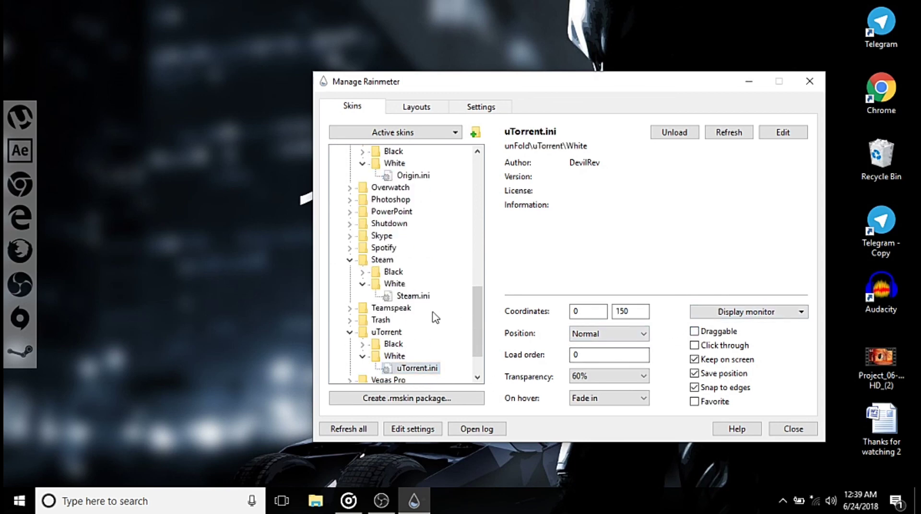
click(413, 296)
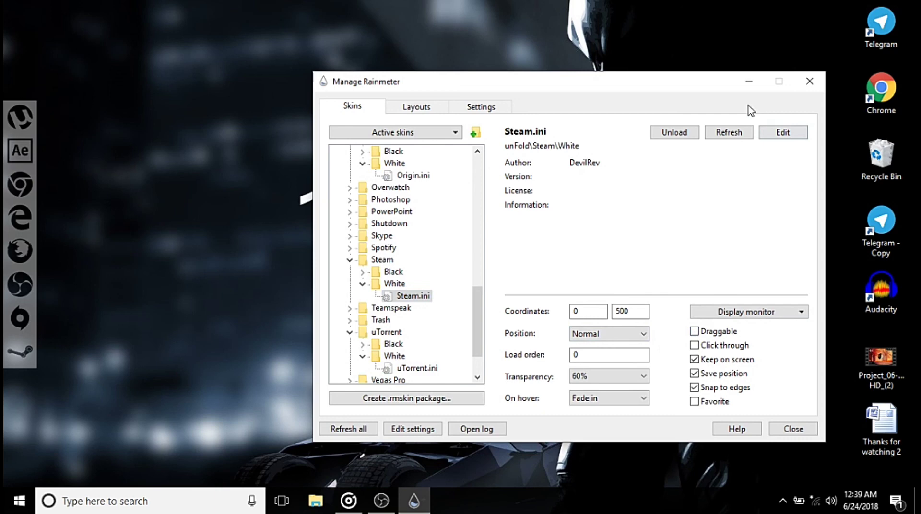
click(749, 81)
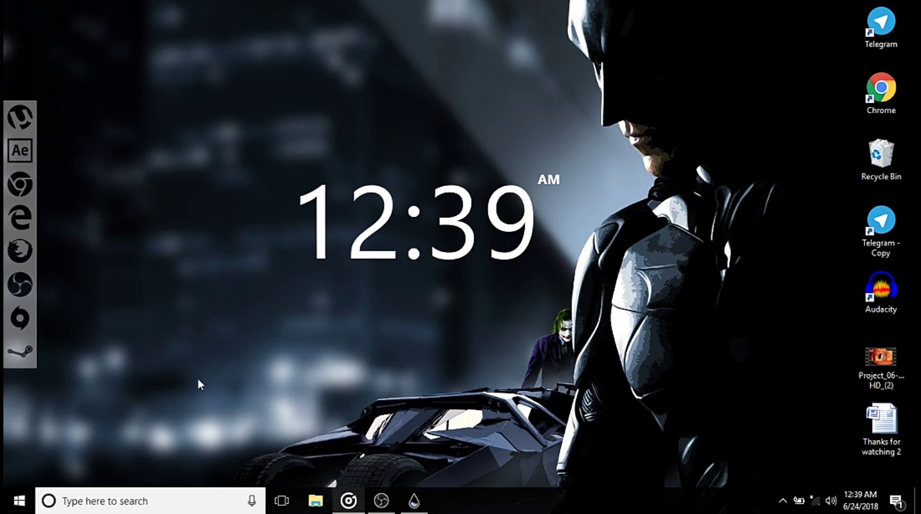
click(349, 501)
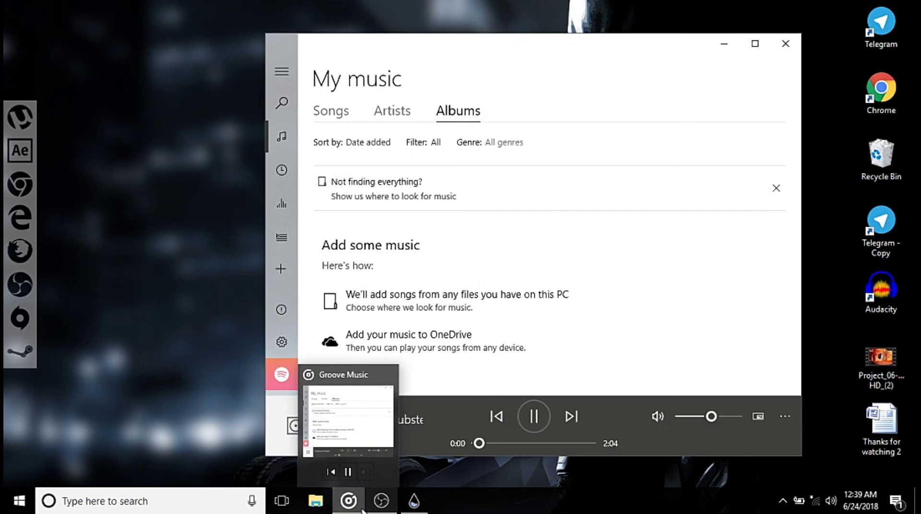
click(349, 502)
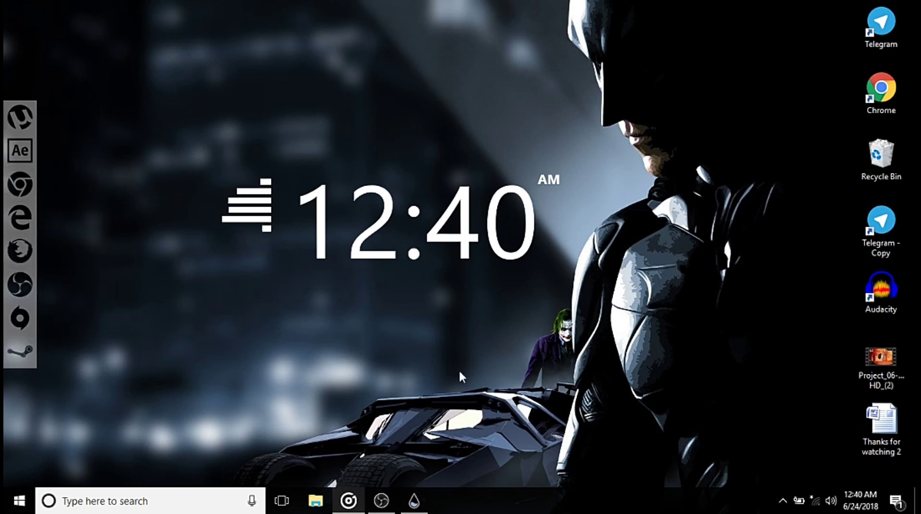
click(344, 506)
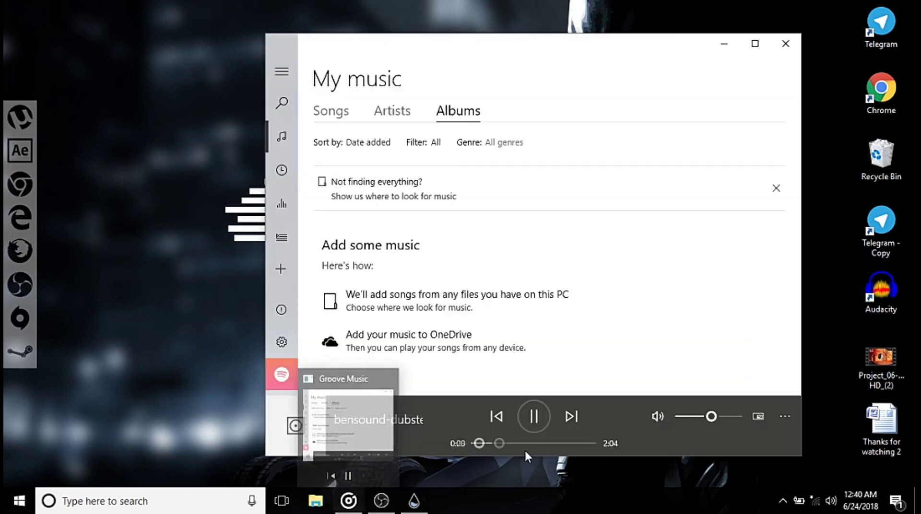
click(729, 42)
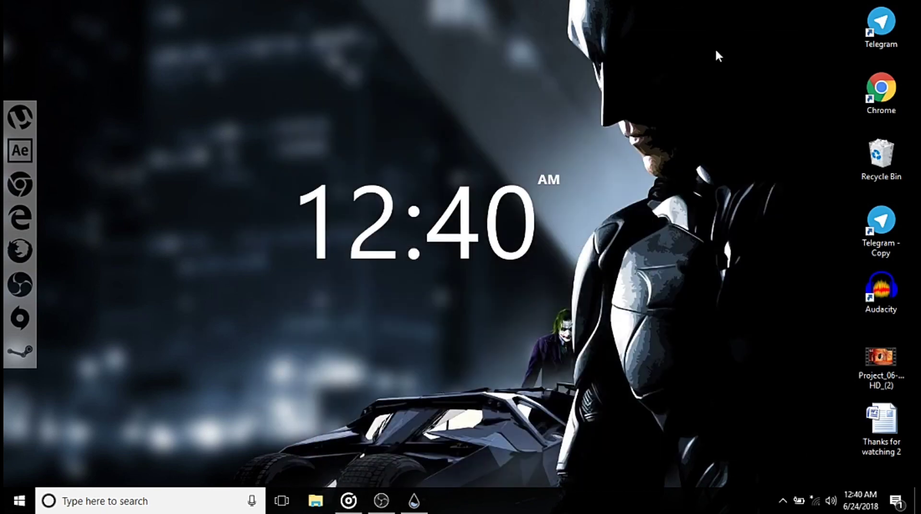